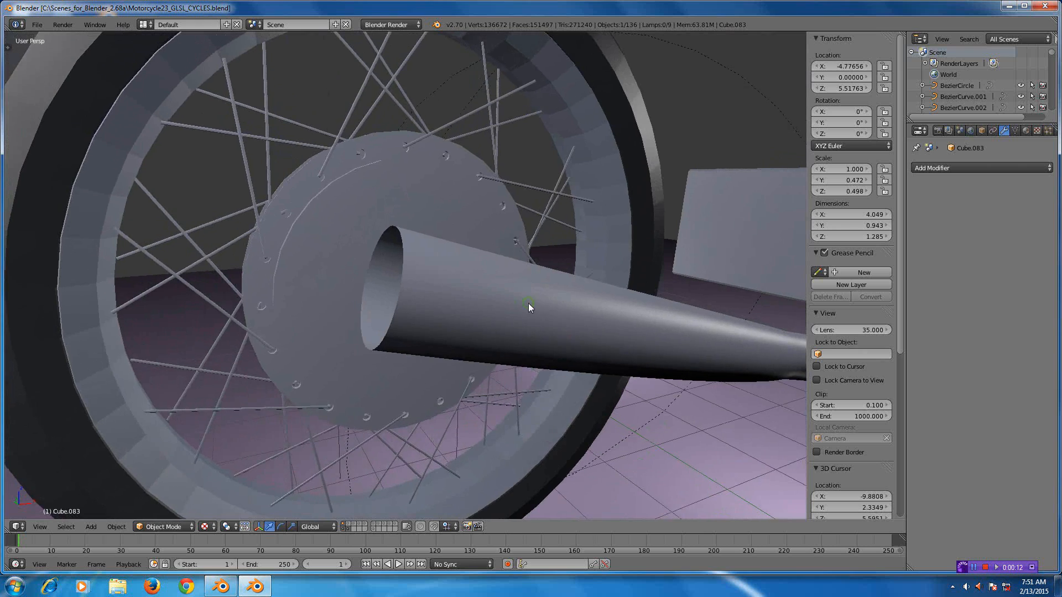
- Examine the rear wheel's hub, its rim holes and the attached spokes from several angles
scroll(529, 308, down, 3)
scroll(535, 310, up, 6)
scroll(545, 311, up, 2)
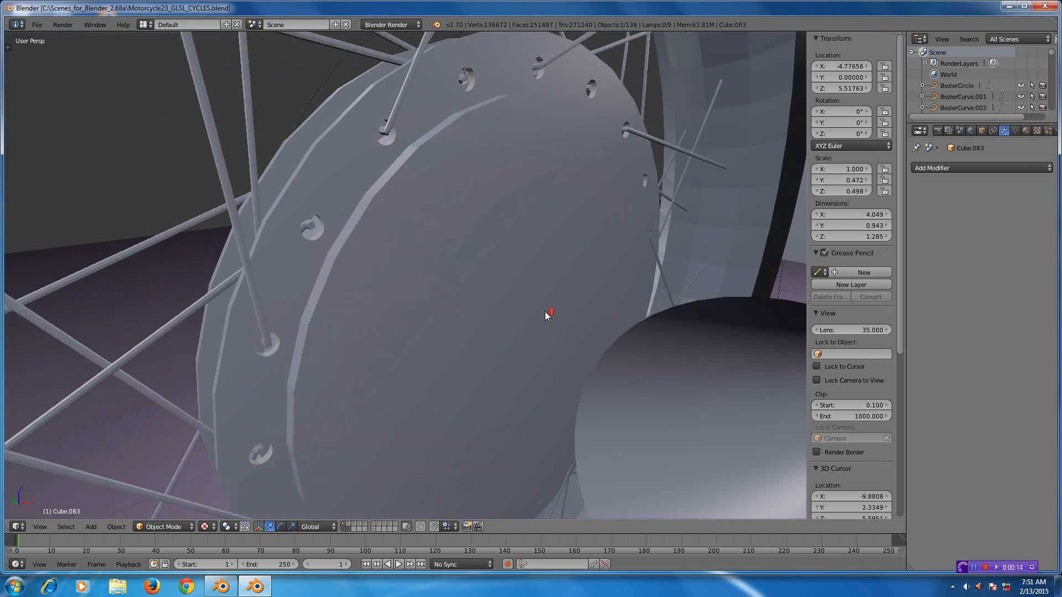
scroll(456, 285, up, 3)
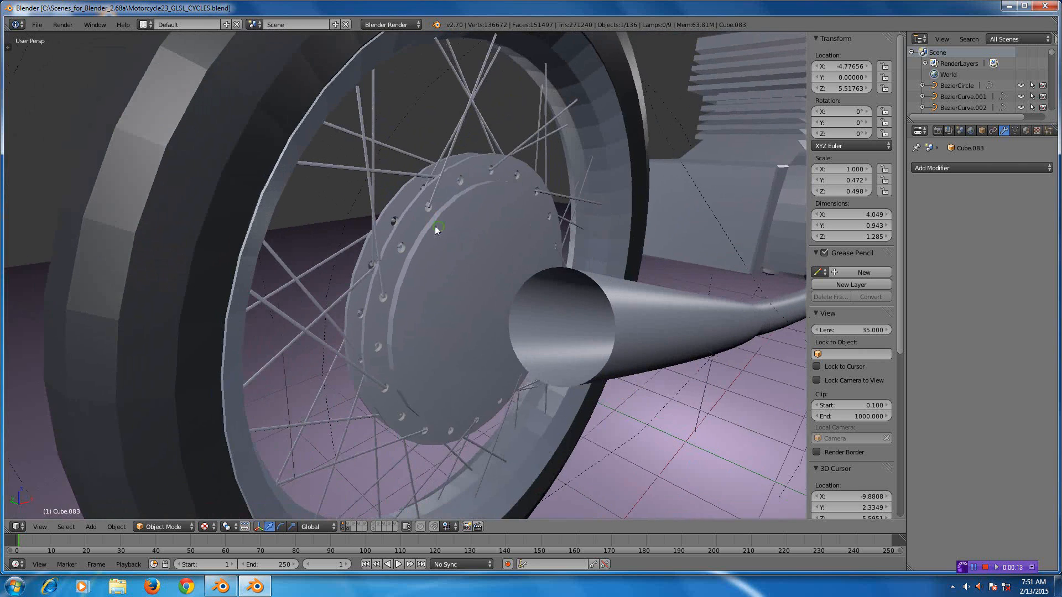
scroll(403, 280, up, 2)
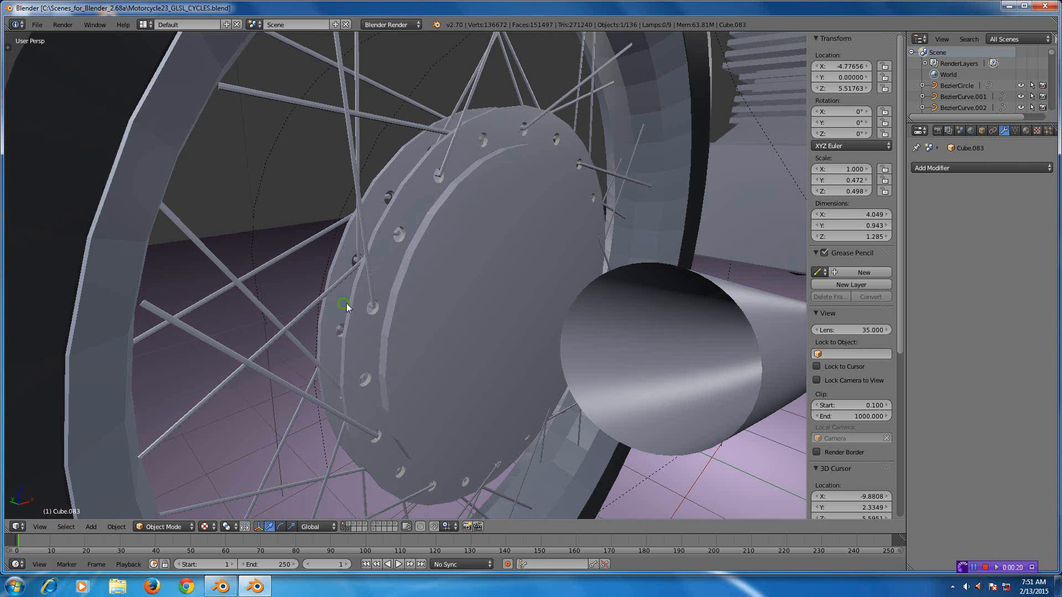
shift+middle_drag(346, 303, 389, 292)
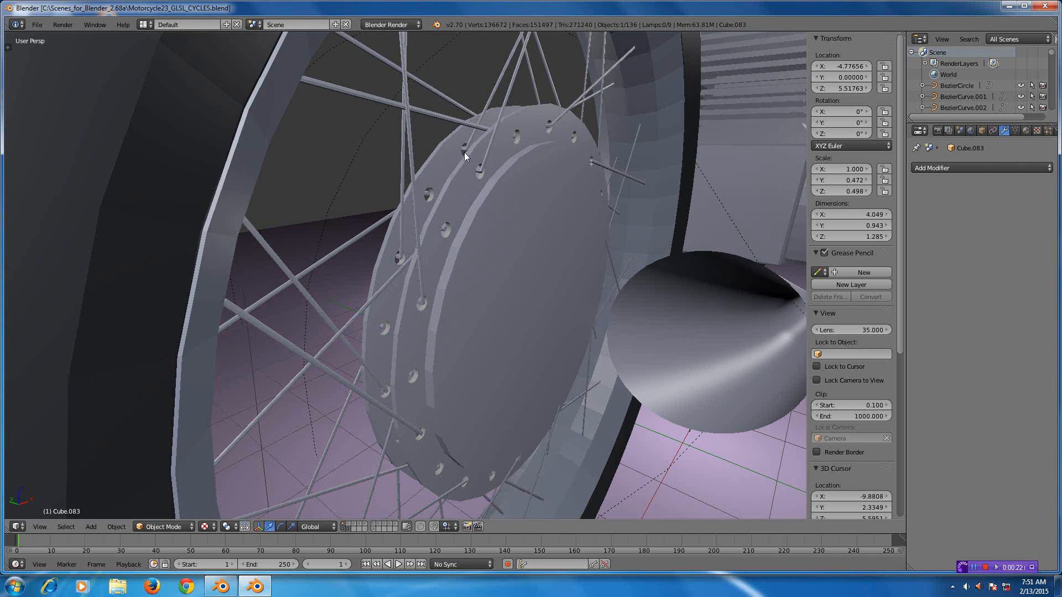
middle_drag(463, 151, 407, 160)
scroll(331, 218, down, 5)
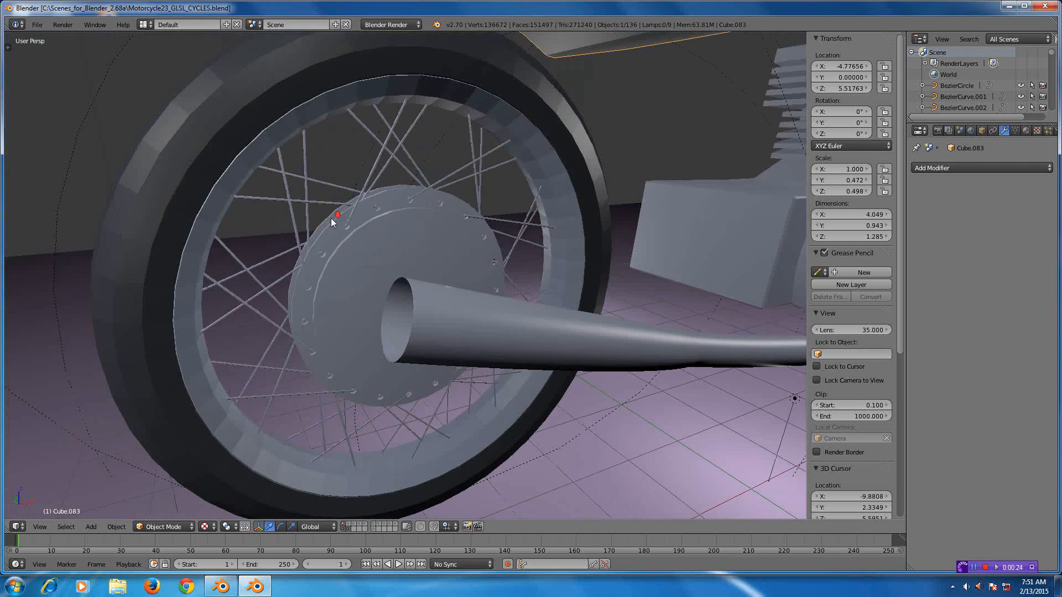
middle_drag(354, 191, 446, 313)
scroll(440, 313, down, 3)
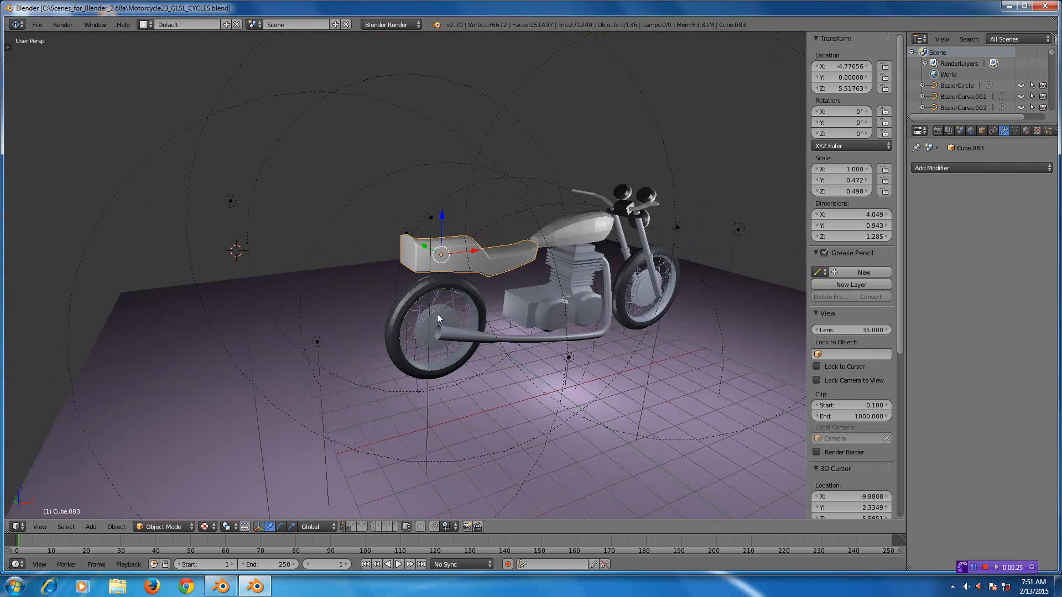
scroll(436, 313, up, 1)
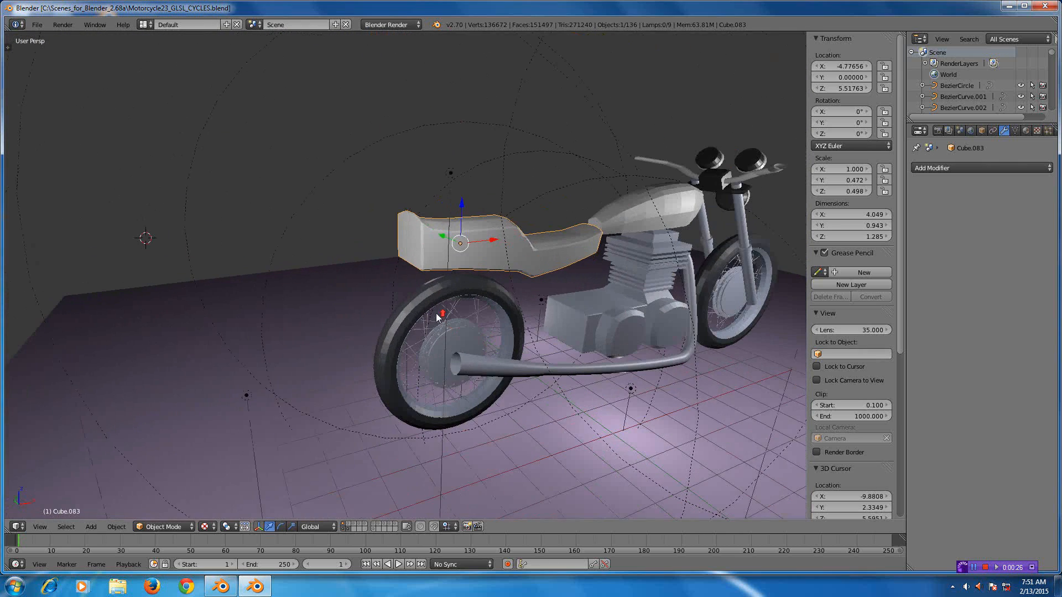
- Show three additional layers containing the spare construction parts together with the motorcycle's layer
shift+click(348, 525)
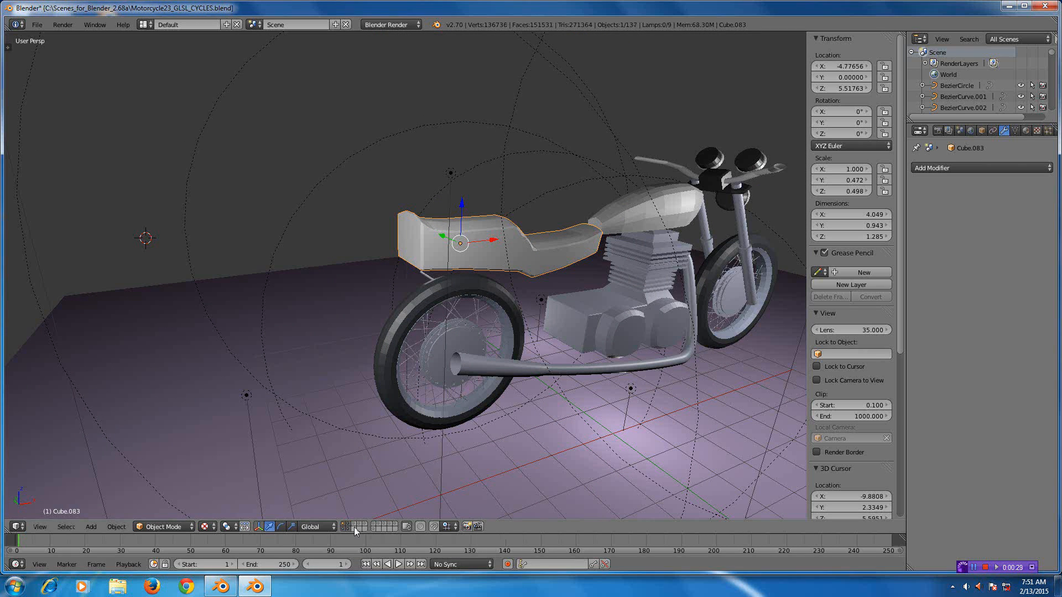
shift+click(354, 524)
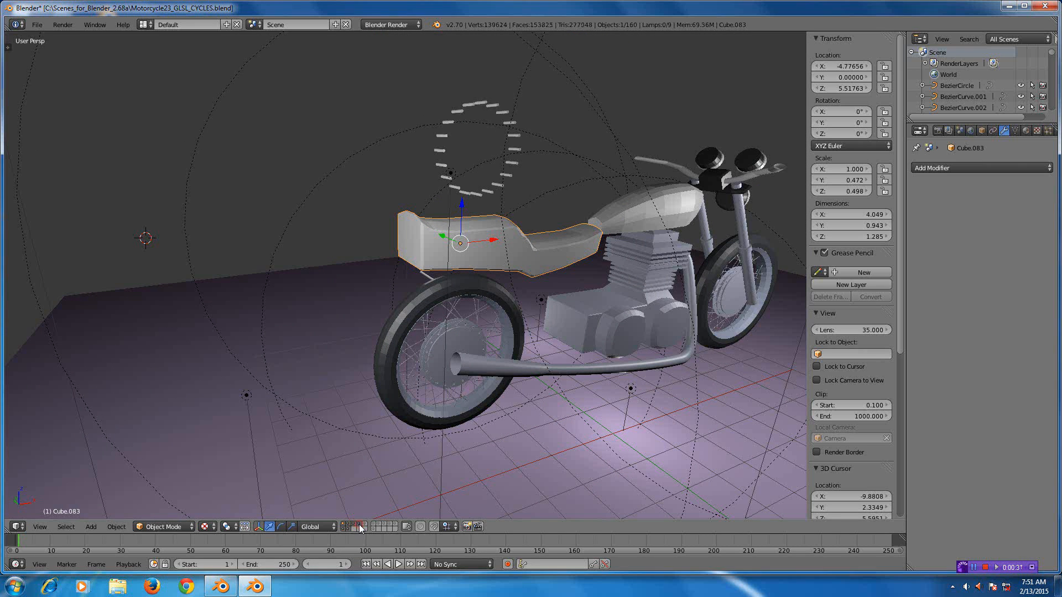
shift+click(363, 525)
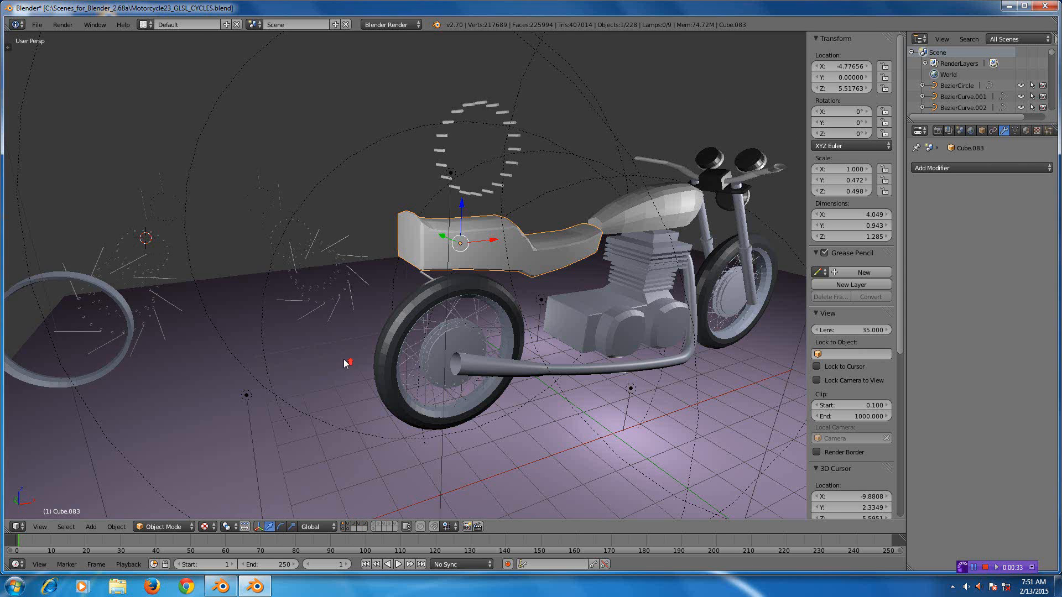
- Examine the spare spokes and the rings of small hole-cutting parts beside the motorcycle
scroll(344, 360, up, 2)
shift+middle_drag(346, 360, 536, 419)
scroll(404, 376, up, 2)
shift+middle_drag(386, 381, 455, 349)
scroll(470, 347, up, 3)
scroll(480, 330, up, 5)
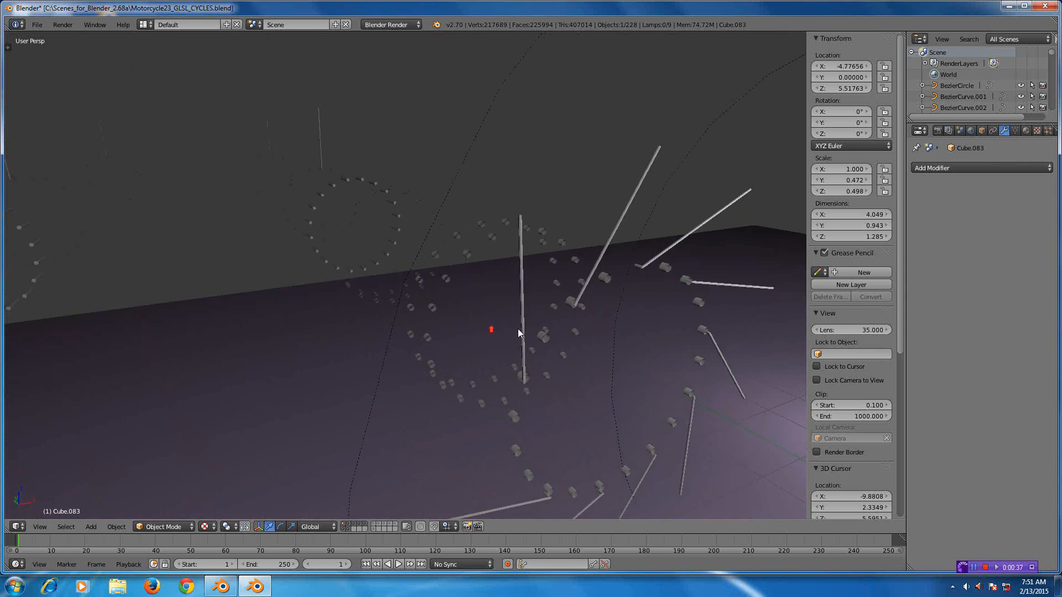
scroll(518, 329, up, 1)
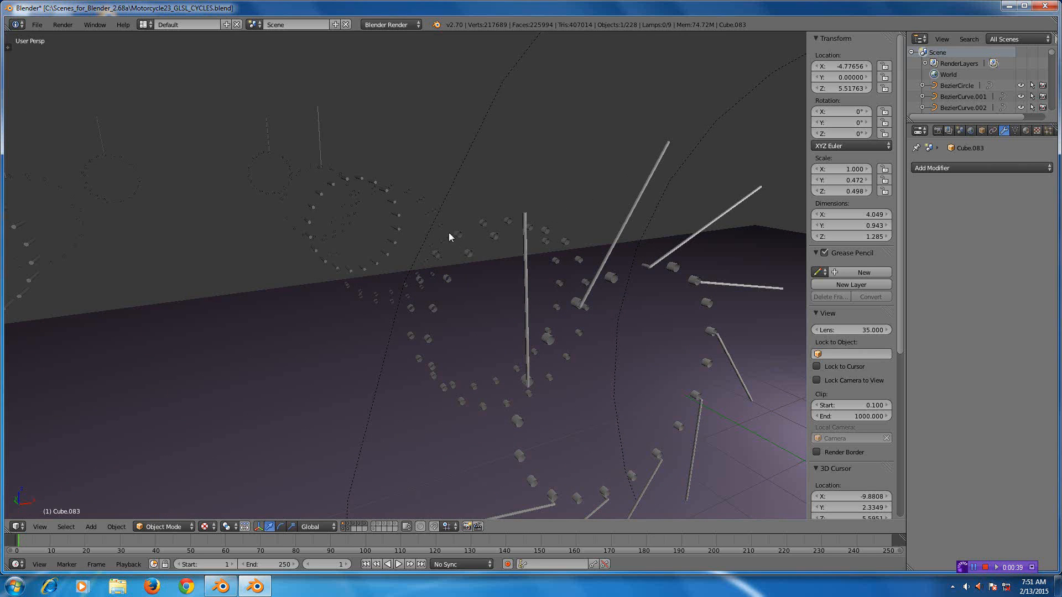
scroll(539, 346, down, 5)
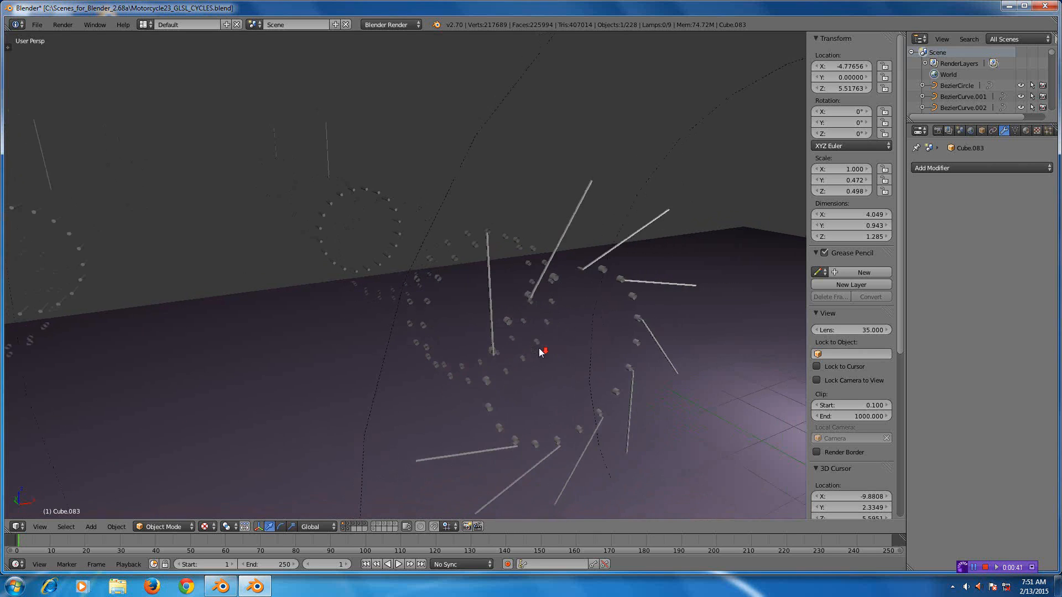
scroll(541, 350, down, 6)
- Inspect the spoke holes in the rear wheel's hub up close and compare them with the whole motorcycle
scroll(541, 346, up, 6)
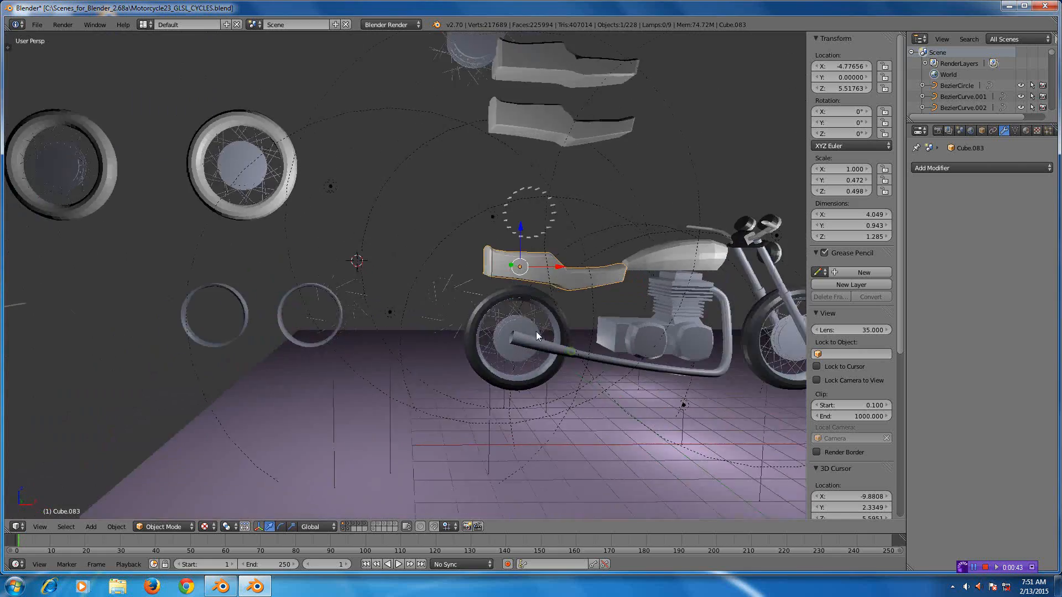
scroll(542, 343, up, 6)
scroll(580, 374, down, 5)
shift+middle_drag(608, 385, 548, 280)
scroll(471, 360, up, 5)
shift+middle_drag(471, 278, 505, 307)
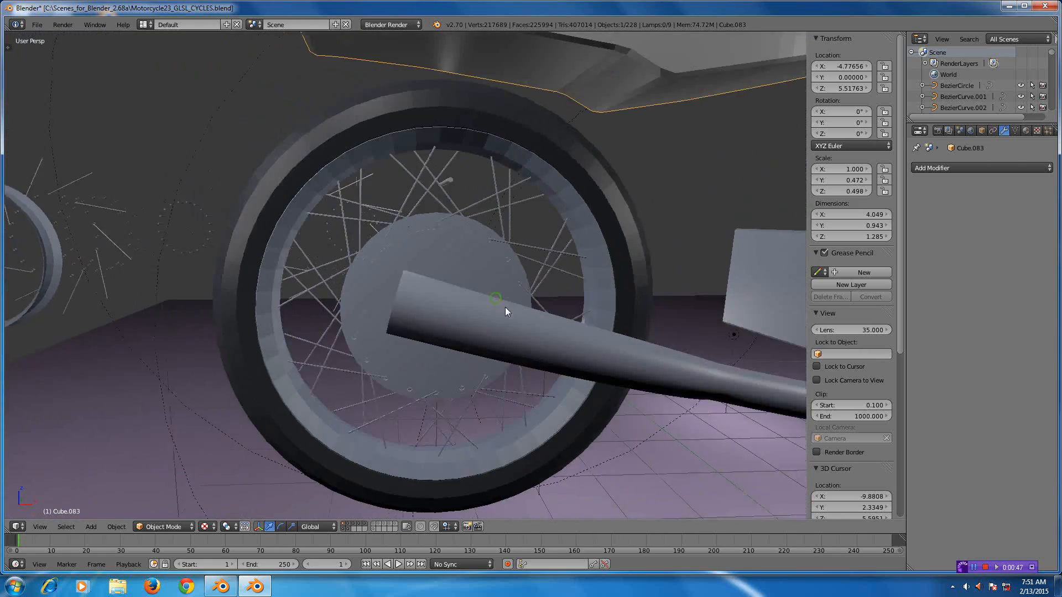
scroll(497, 311, up, 2)
scroll(494, 319, up, 2)
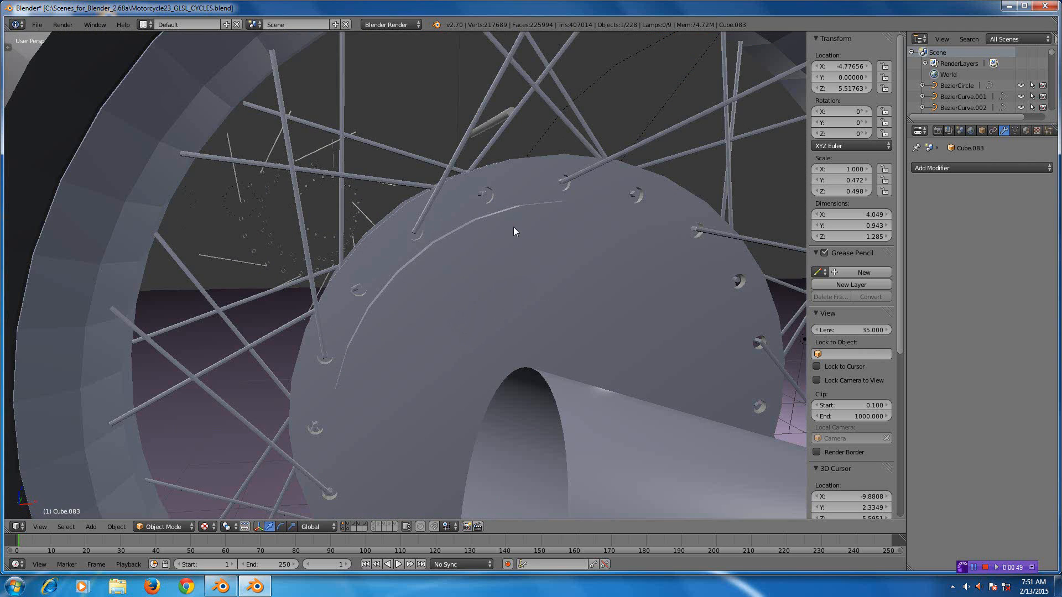
scroll(513, 231, down, 8)
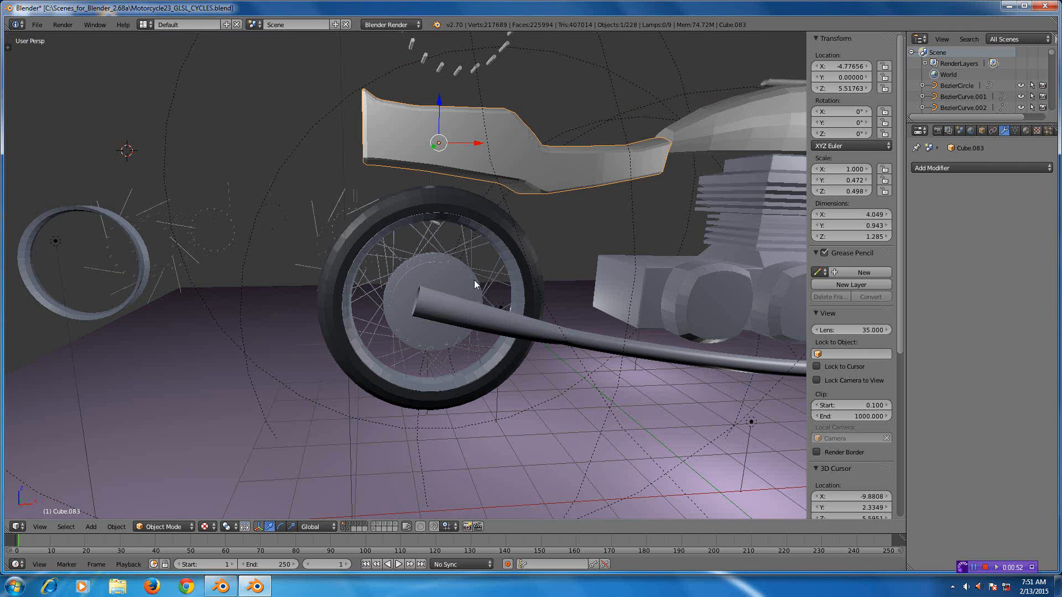
scroll(473, 279, down, 3)
middle_drag(469, 290, 482, 293)
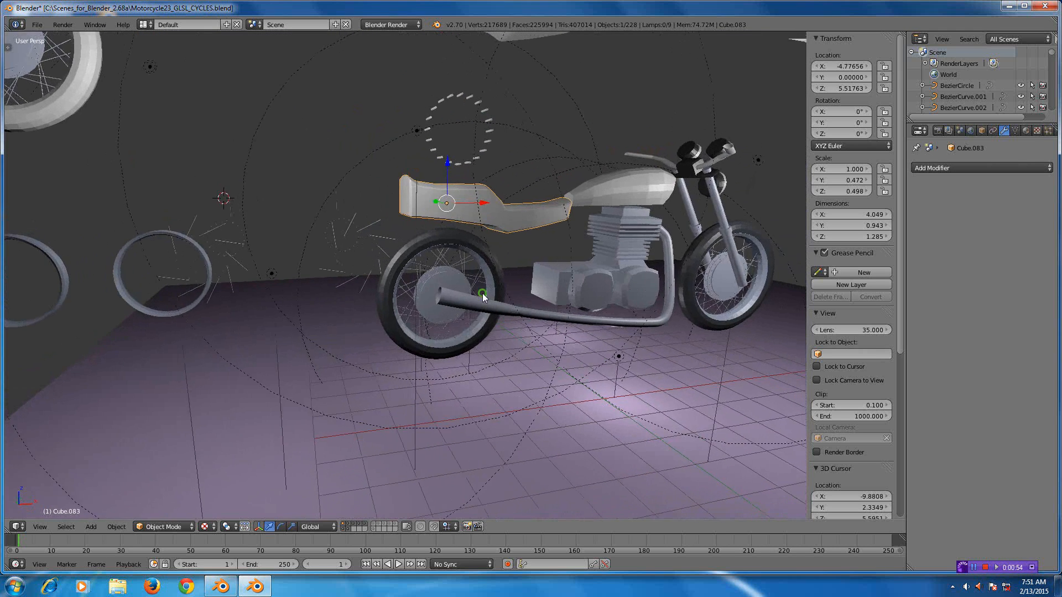
- Start a new scene from the start-up file and delete the default cube
click(34, 25)
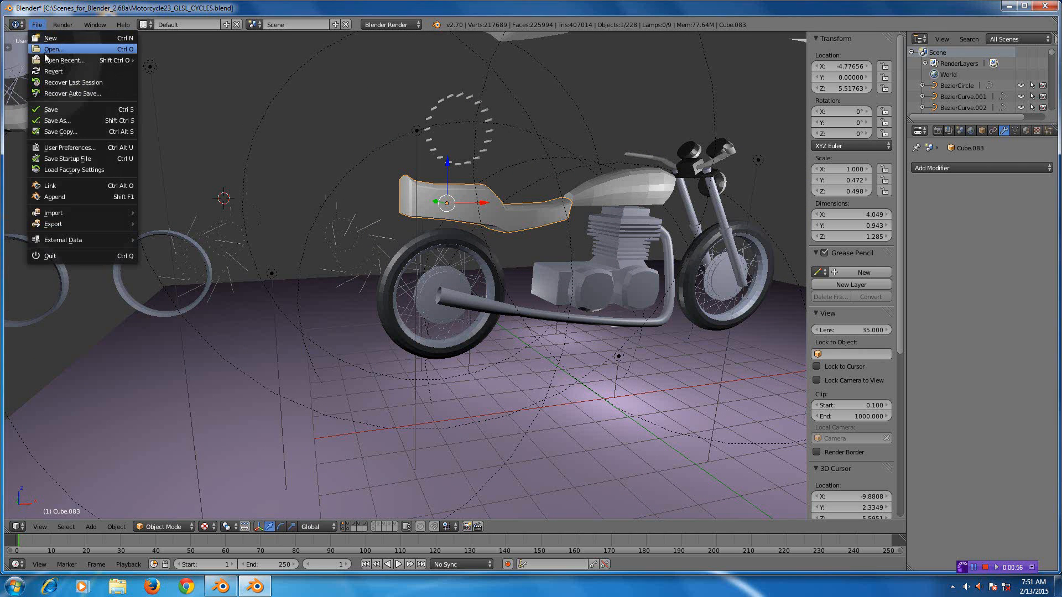
click(47, 39)
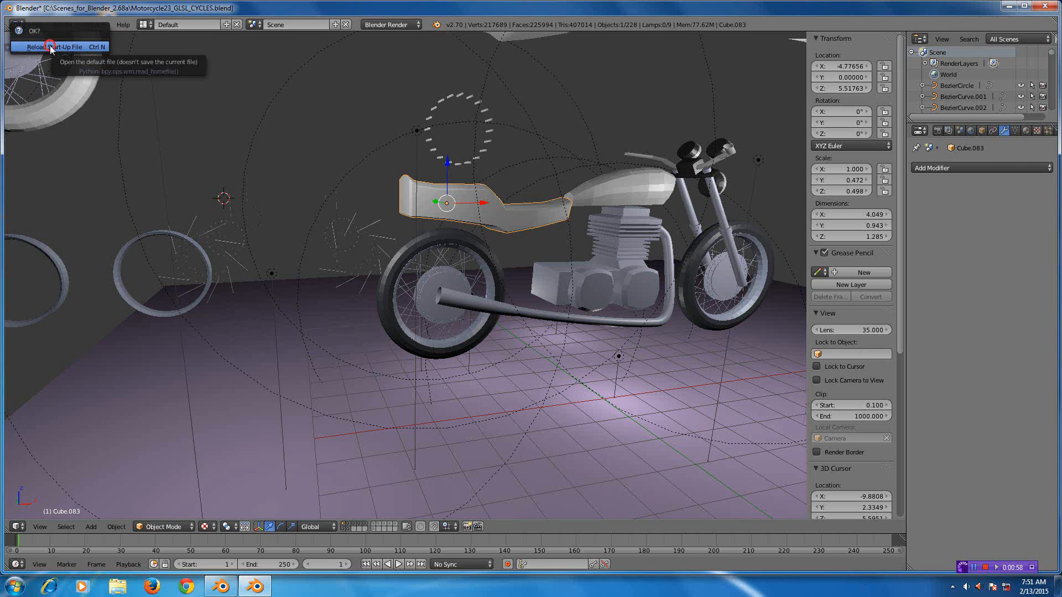
click(50, 46)
key(x)
click(419, 284)
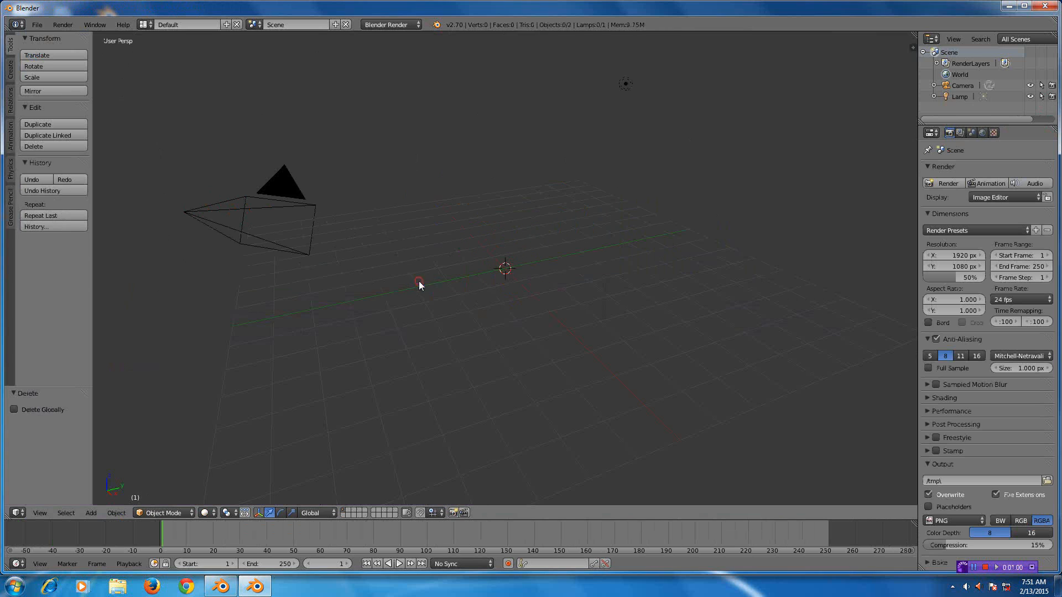
- Add a UV sphere at the 3D cursor and open its mesh in Edit Mode
key(shift+a)
mouse_move(459, 283)
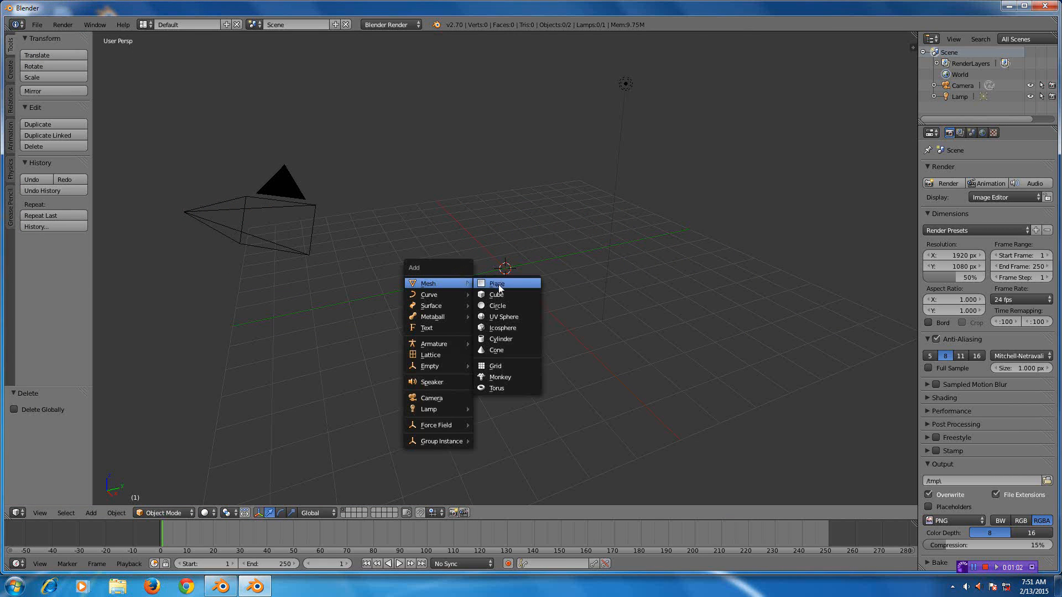
click(503, 317)
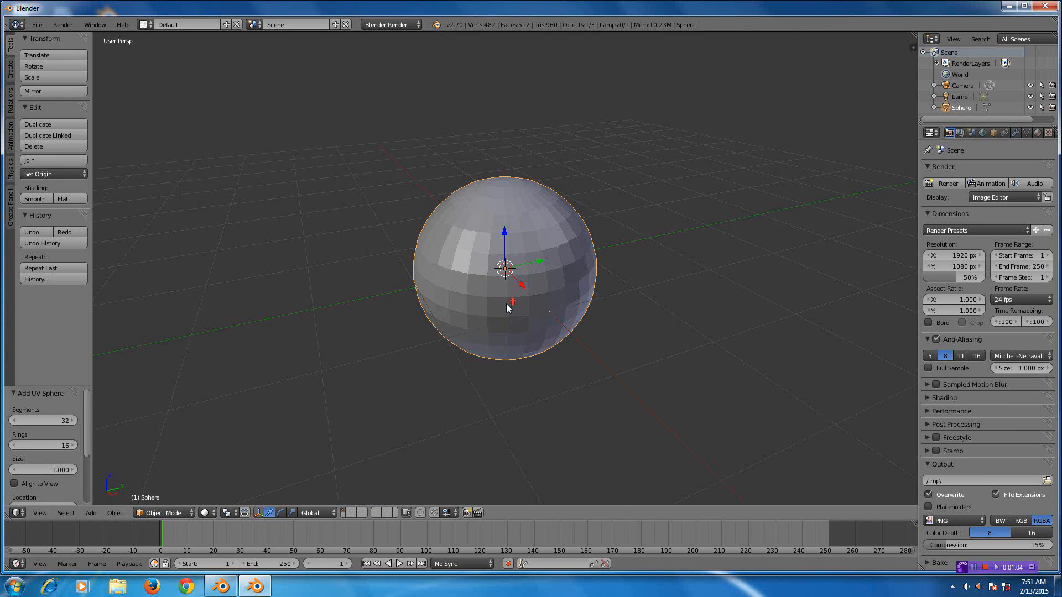
key(s)
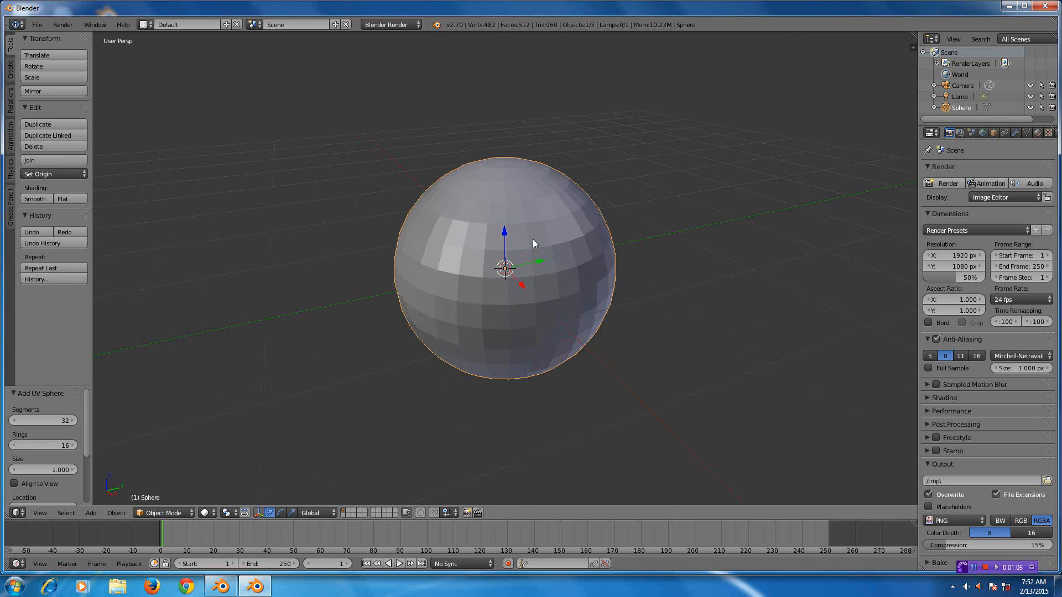
key(Tab)
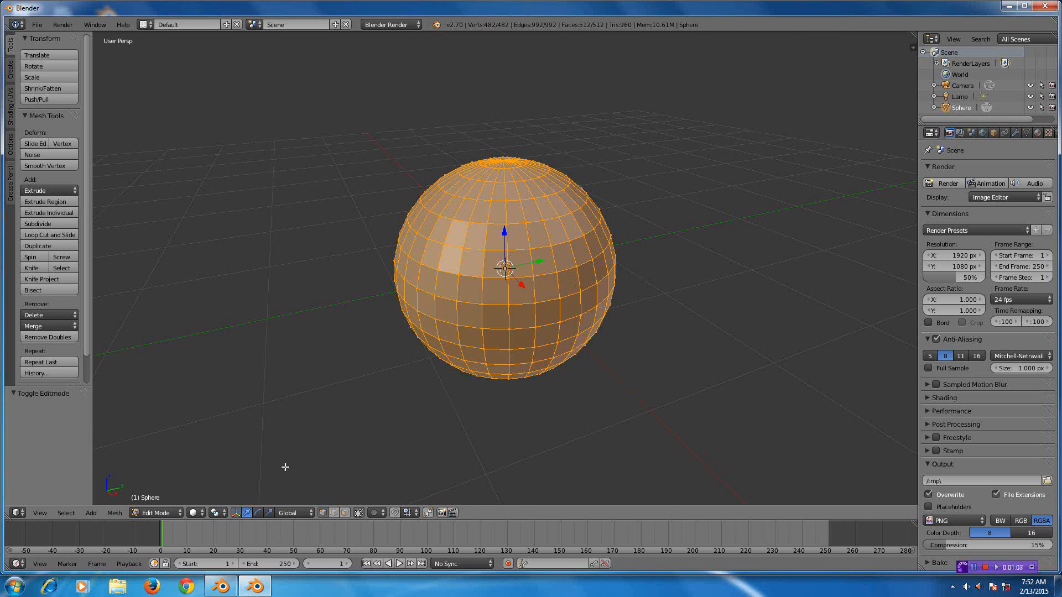
click(289, 513)
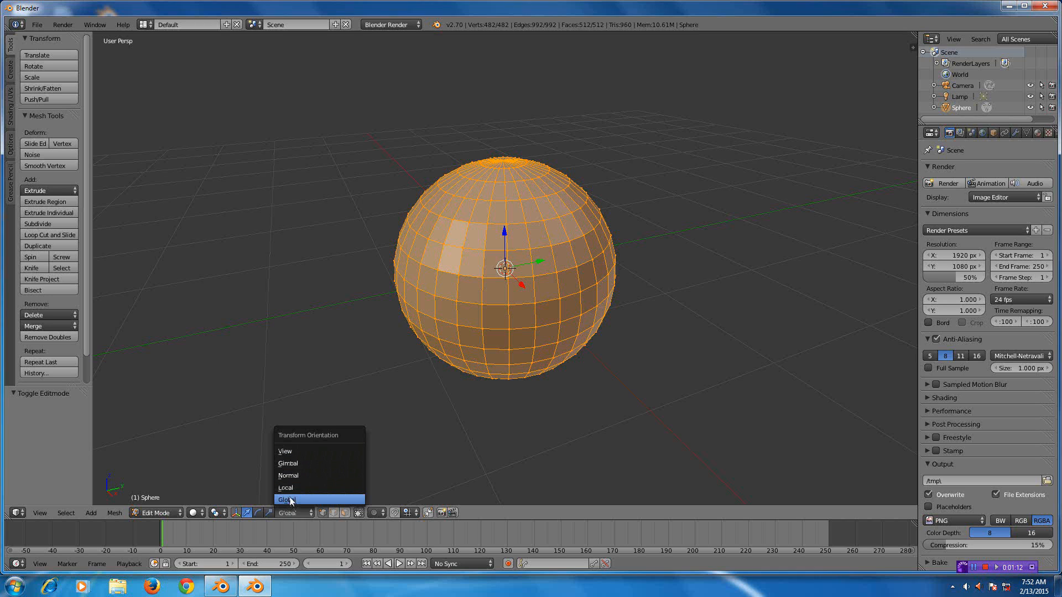
click(216, 513)
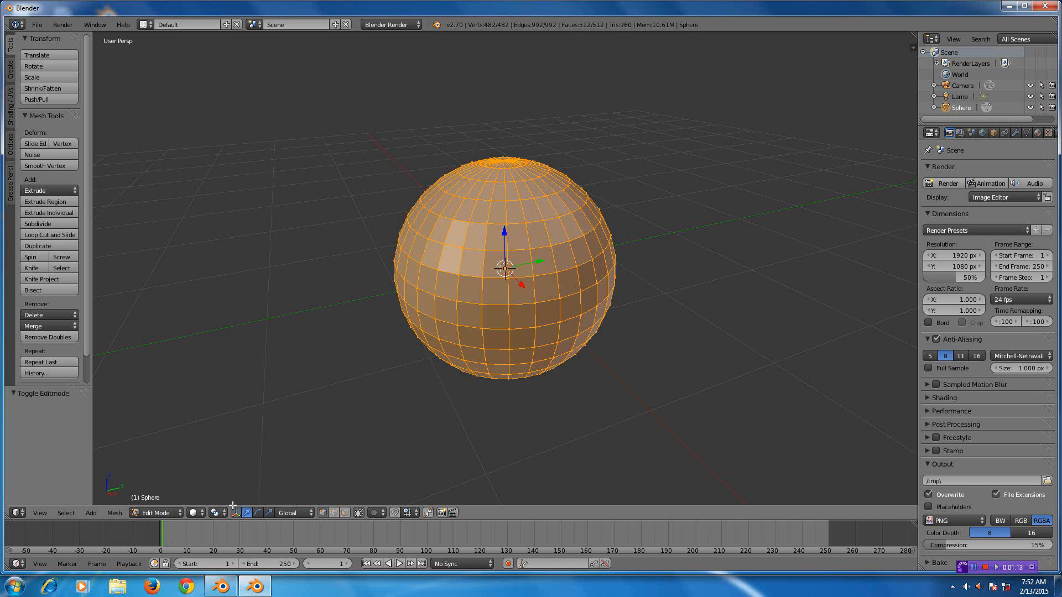
scroll(442, 427, down, 2)
scroll(441, 427, up, 3)
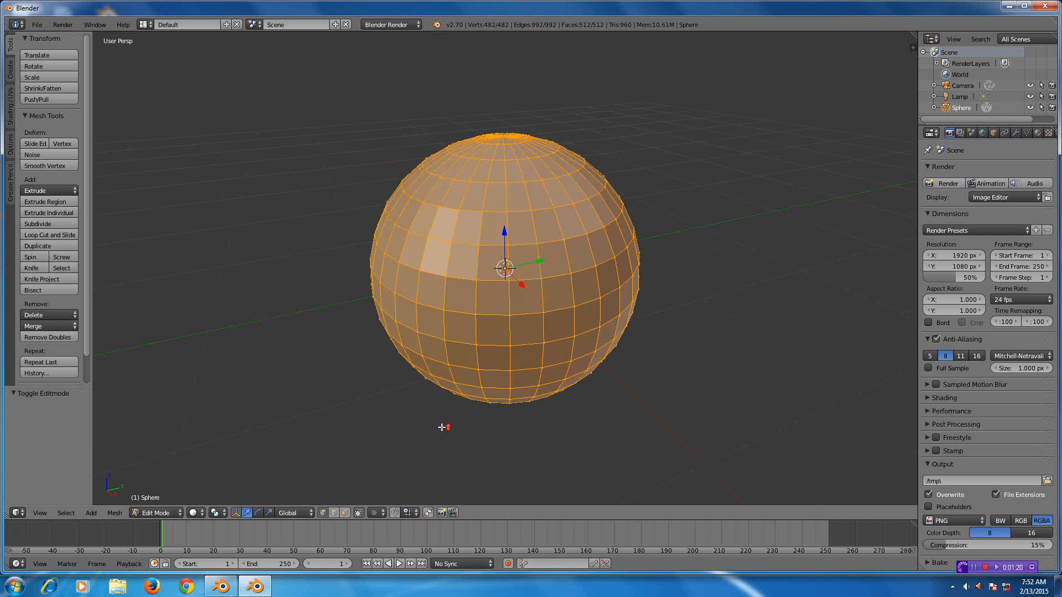
- Switch to face selection and select three separate, non-adjacent faces on the sphere's upper half
middle_drag(442, 427, 473, 423)
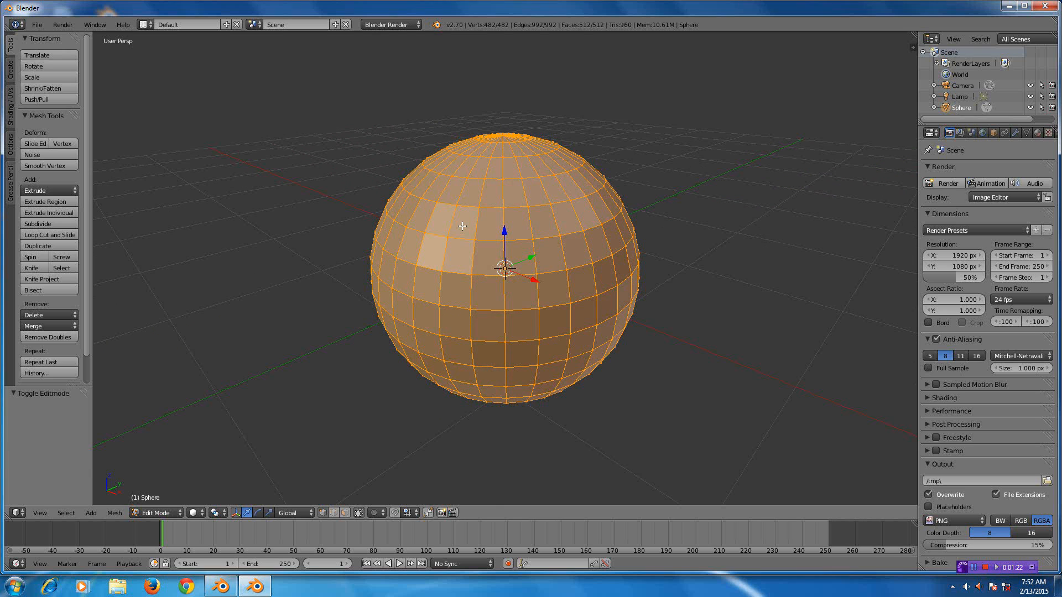
right_click(463, 226)
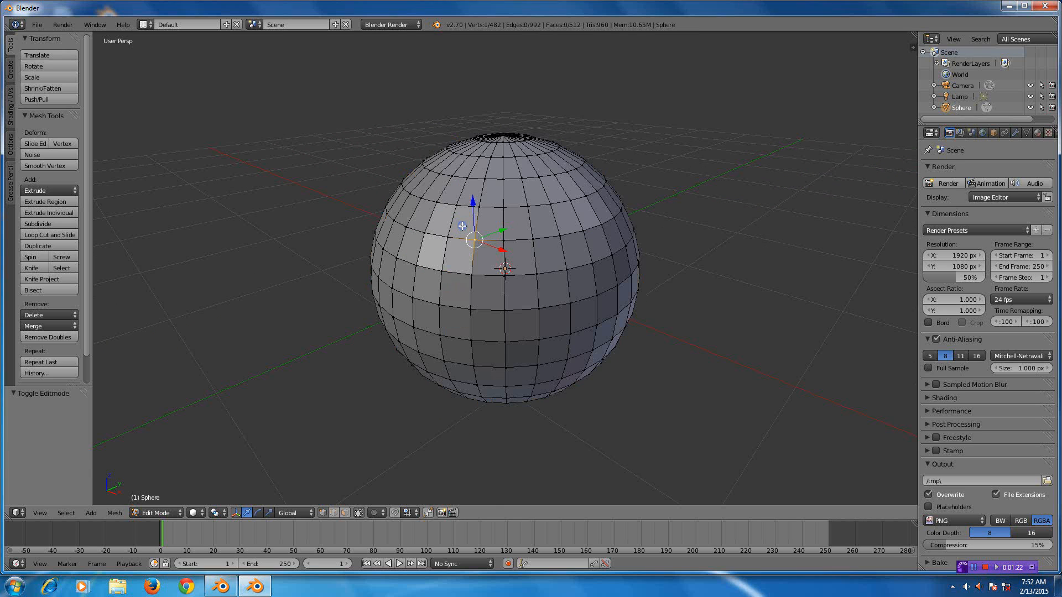
click(346, 513)
right_click(440, 221)
shift+right_click(515, 225)
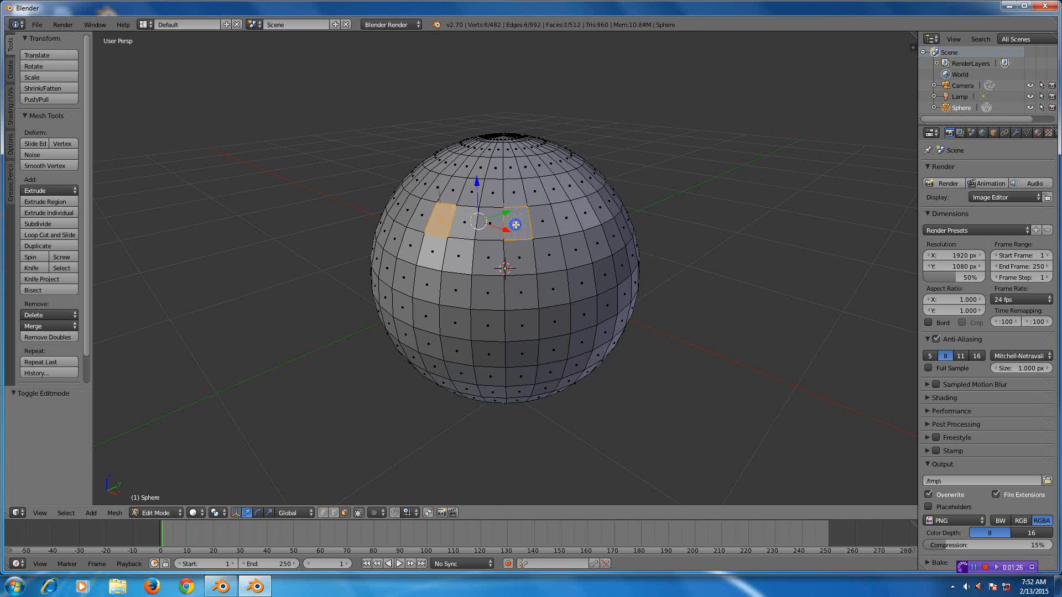
shift+right_click(598, 208)
- Extrude the three selected faces in place, leaving the new faces without any offset
middle_drag(599, 207, 617, 237)
key(e)
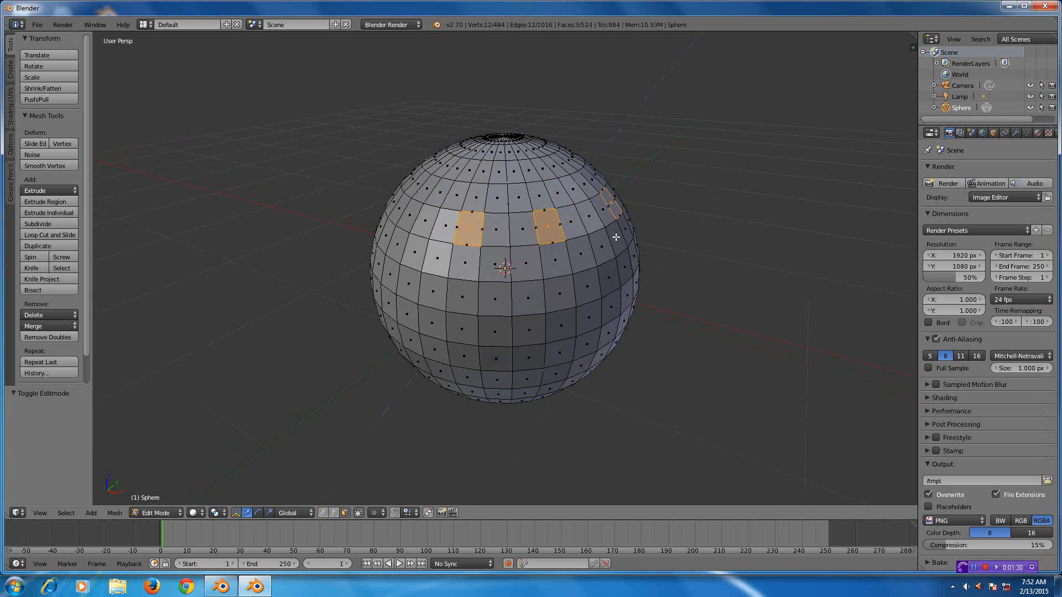
right_click(616, 237)
- Try to scale up the three extruded faces together by a factor of about 2.8
middle_drag(596, 274, 448, 281)
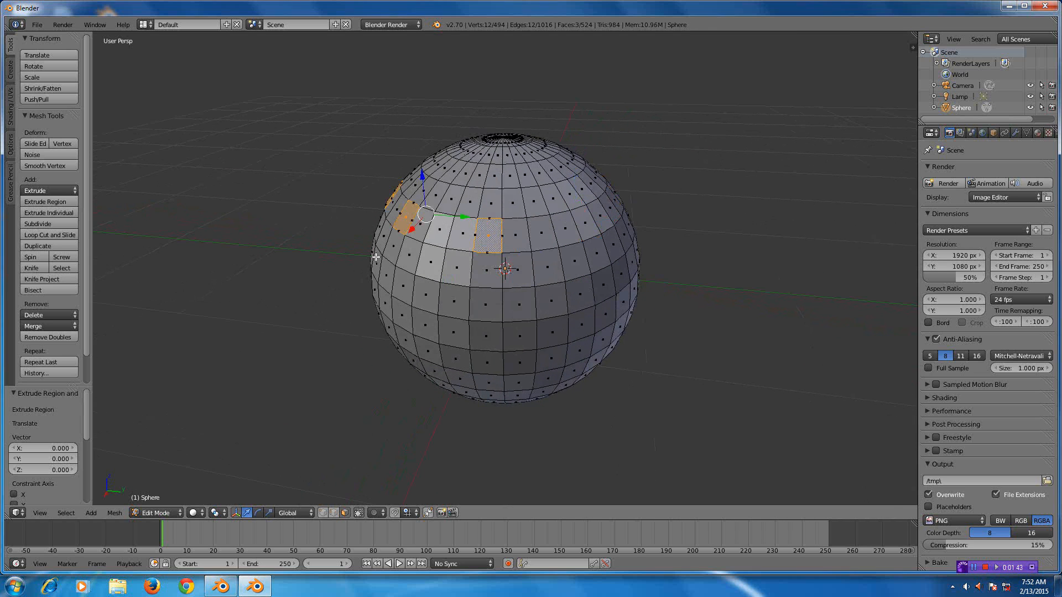
key(s)
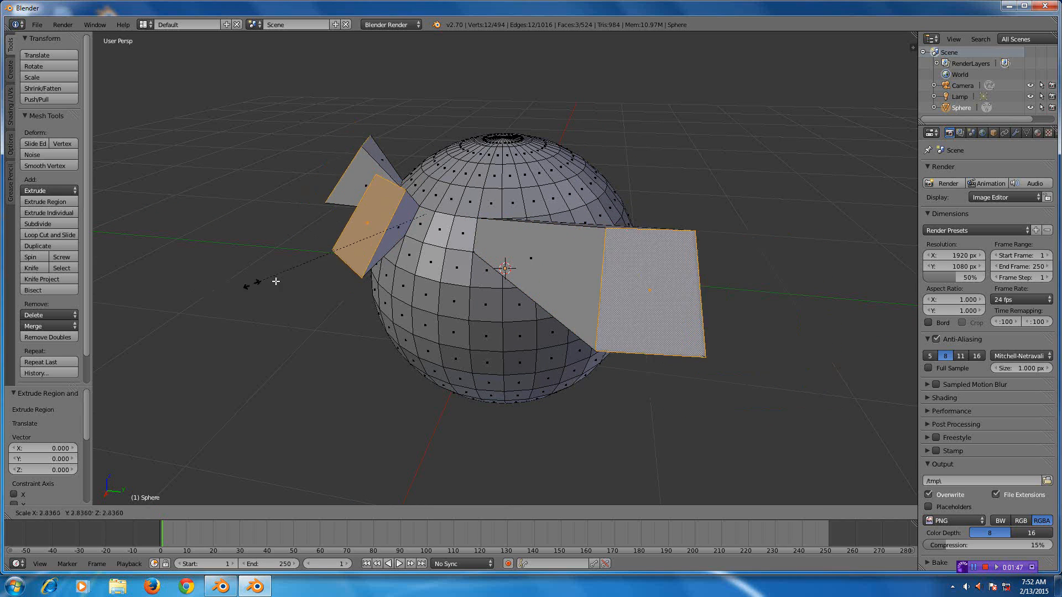
right_click(344, 275)
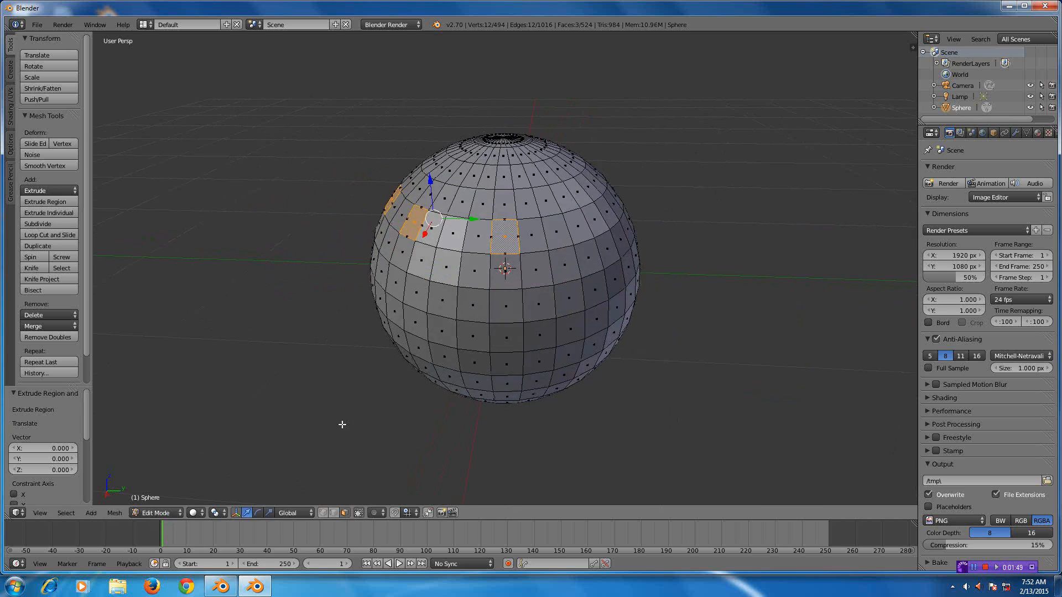
- Set the transform orientation to Normal for the three extruded faces
click(298, 513)
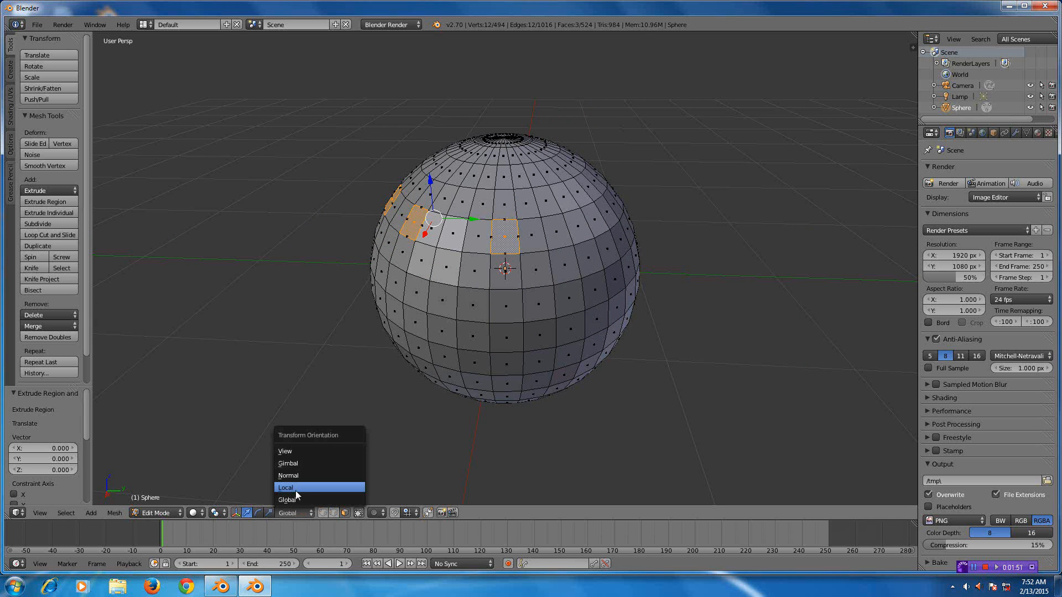
click(287, 474)
scroll(427, 278, up, 4)
scroll(427, 278, down, 4)
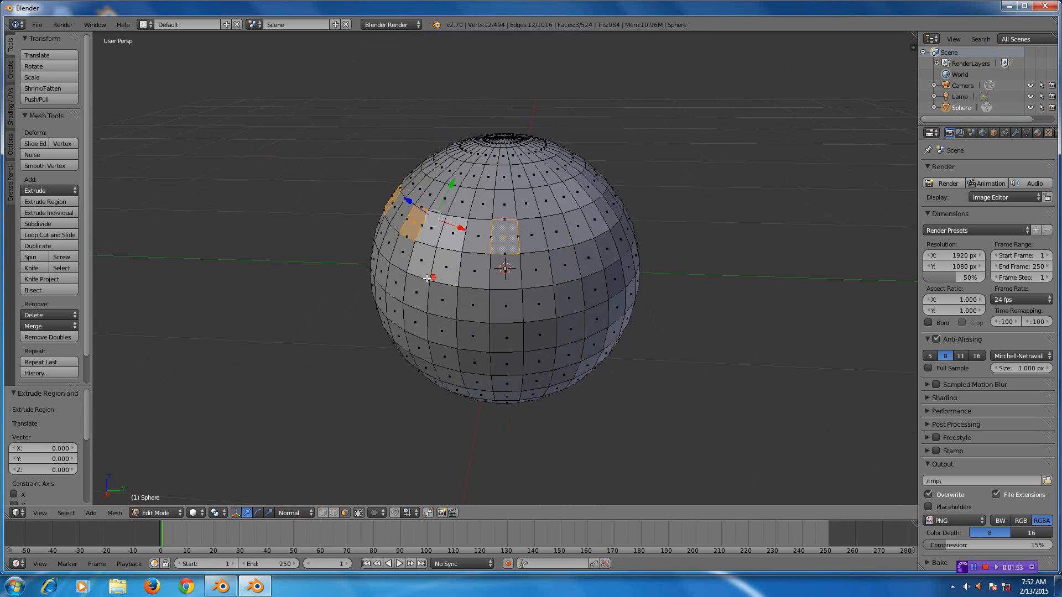
- Try to move the three extruded faces together about 0.28 outward along their shared normal, and undo the move
drag(409, 200, 378, 177)
middle_drag(444, 238, 496, 244)
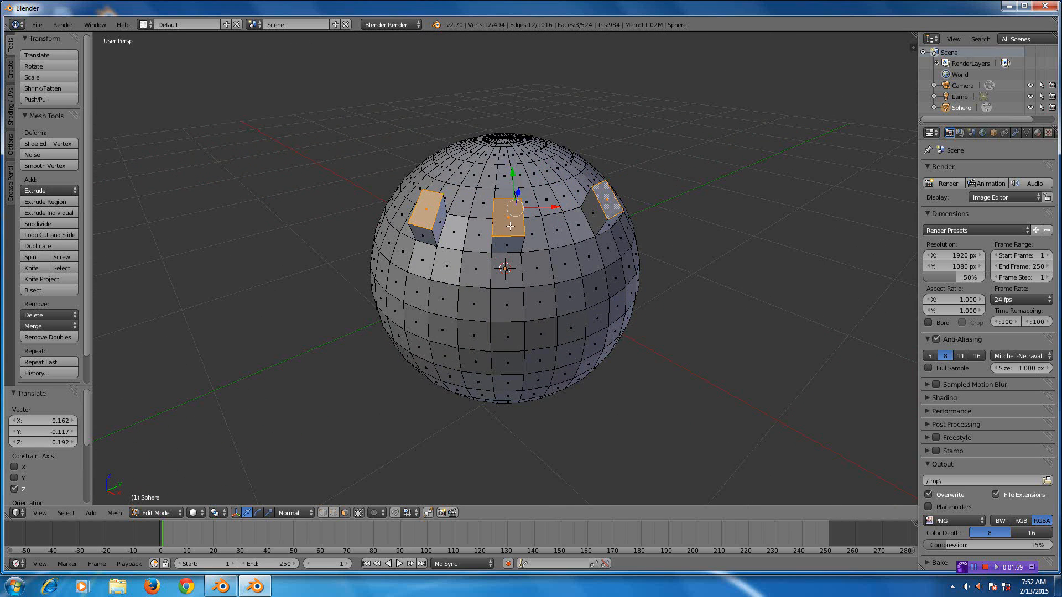
middle_drag(560, 234, 387, 402)
scroll(570, 248, down, 3)
scroll(570, 248, up, 3)
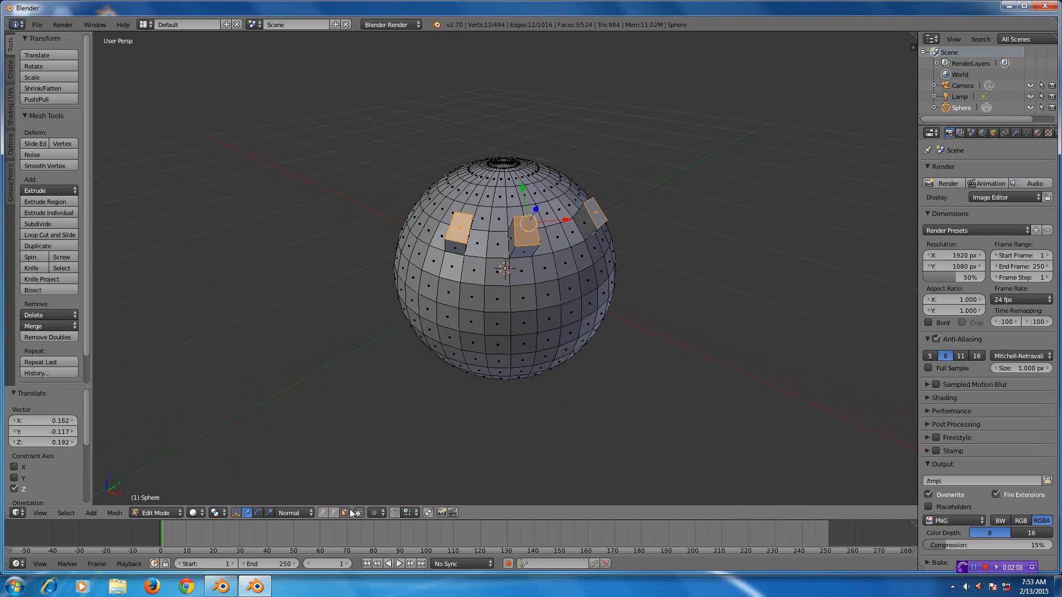
key(ctrl+z)
scroll(360, 475, up, 3)
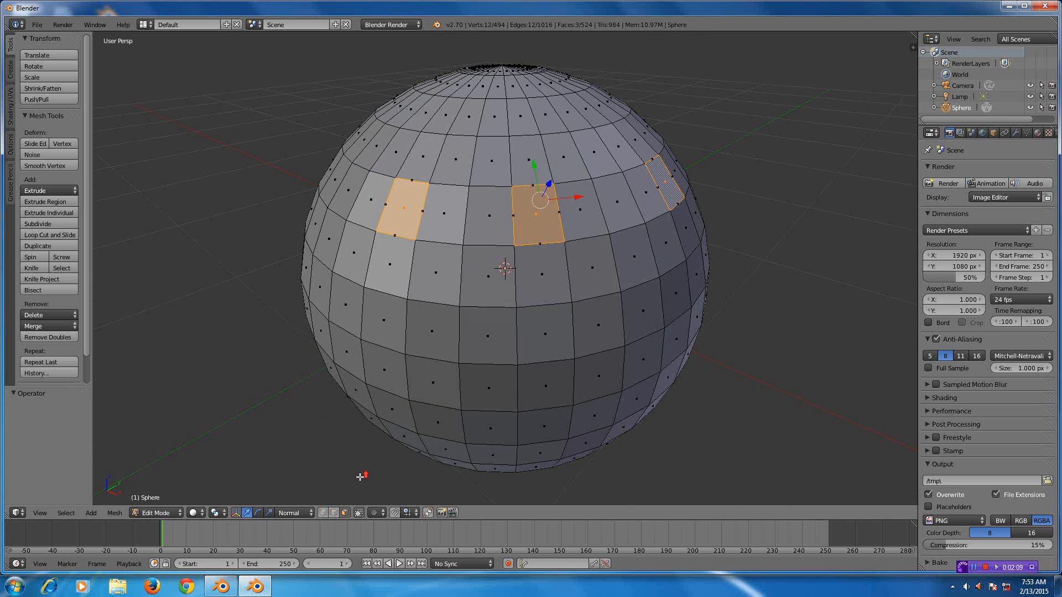
- Set the pivot point to Individual Origins and move the three extruded faces outward about 0.55 along their own normals
click(219, 516)
click(232, 471)
middle_drag(359, 383, 410, 349)
scroll(401, 369, down, 3)
scroll(370, 380, up, 3)
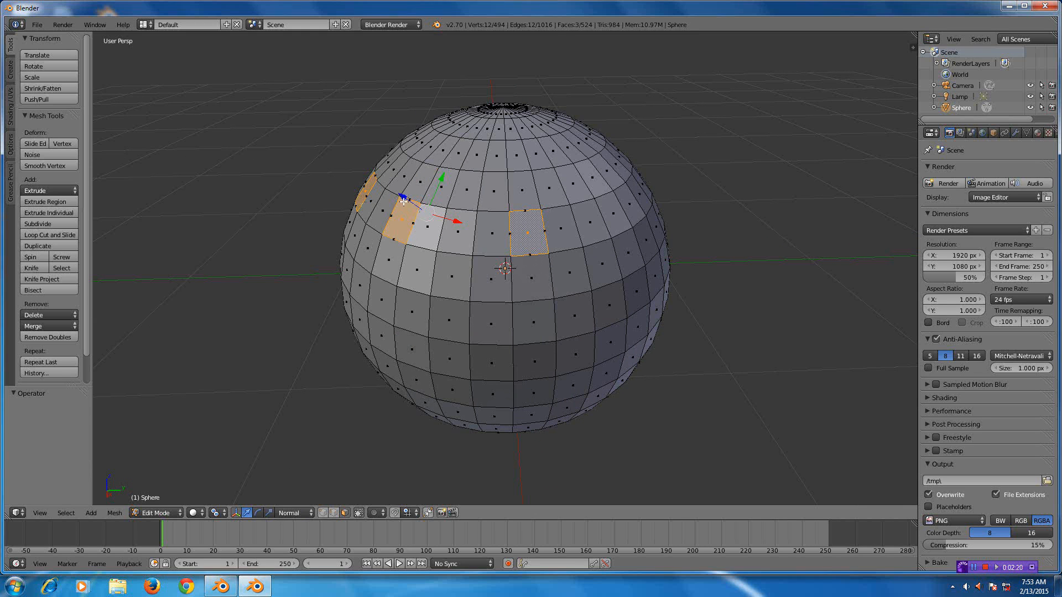
key(e)
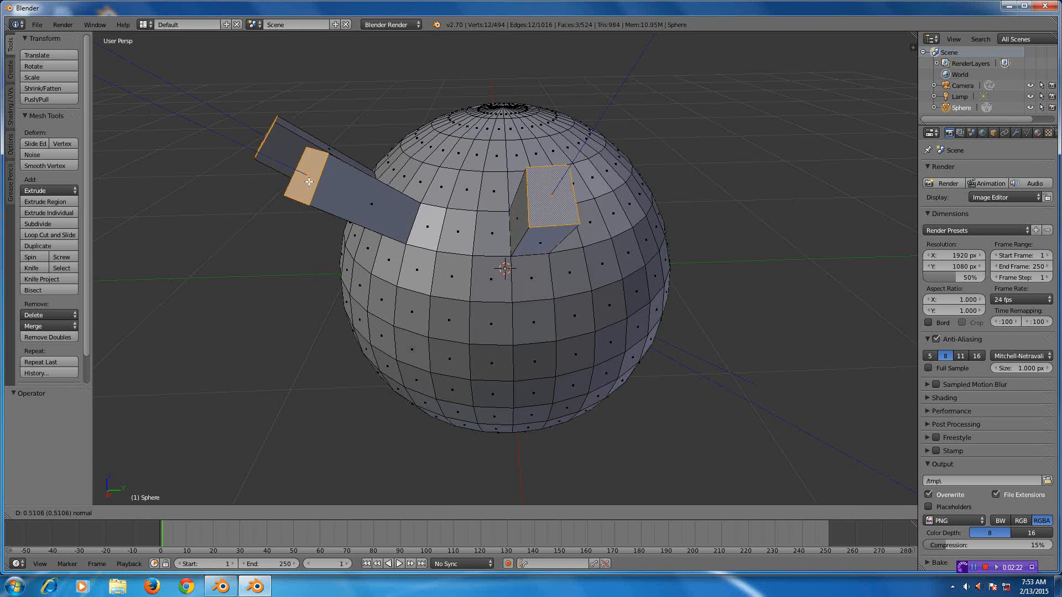
click(308, 181)
- Rotate only the end face of the leftmost arm about -39° around its normal Y axis
middle_drag(309, 181, 455, 285)
scroll(541, 276, down, 5)
scroll(507, 283, up, 4)
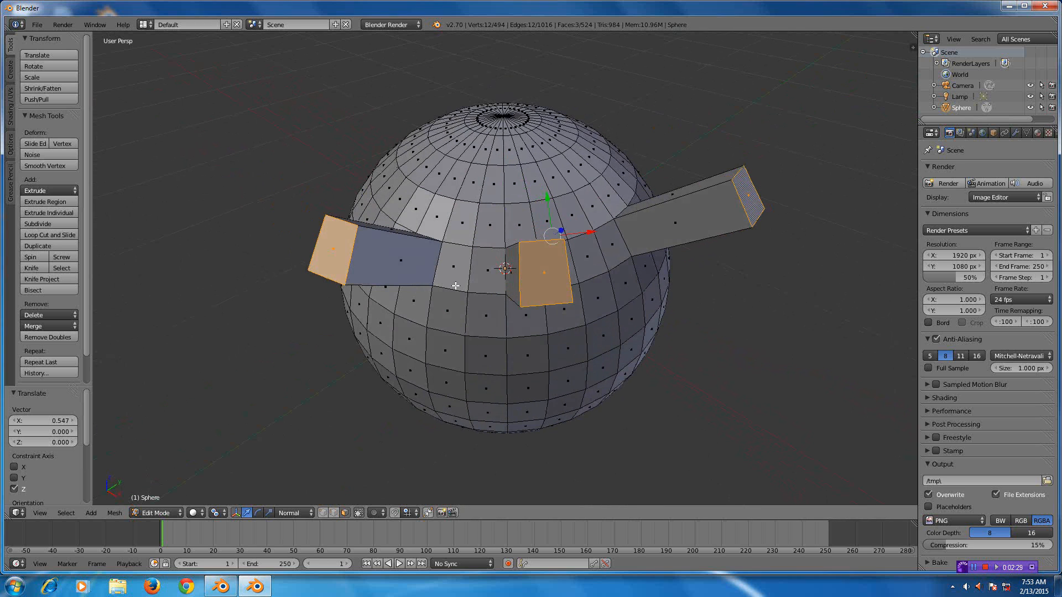
right_click(338, 254)
key(r)
key(y)
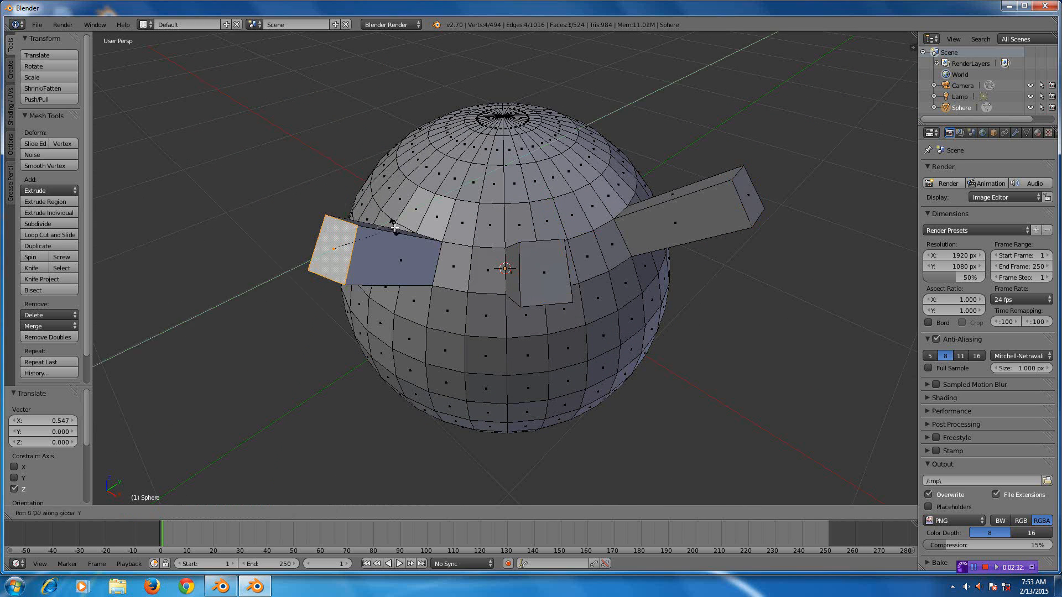
click(345, 230)
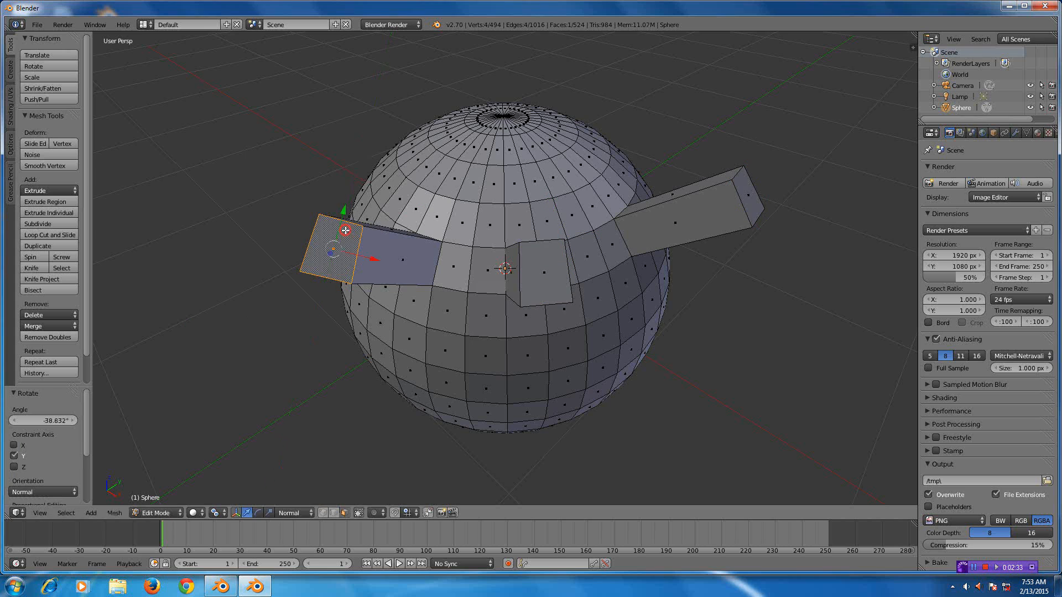
- Rotate the end face of the rightmost arm about 35° around its normal Y axis
right_click(746, 186)
key(r)
key(y)
key(y)
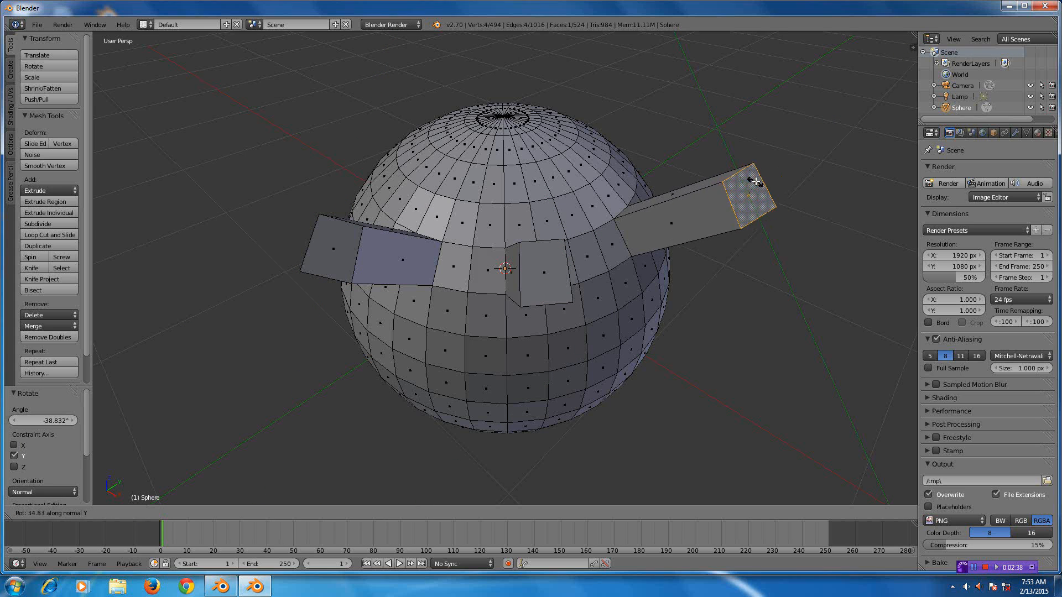
click(774, 180)
- Select the end faces of all three arms and extrude them in place without any offset
middle_drag(775, 179, 695, 256)
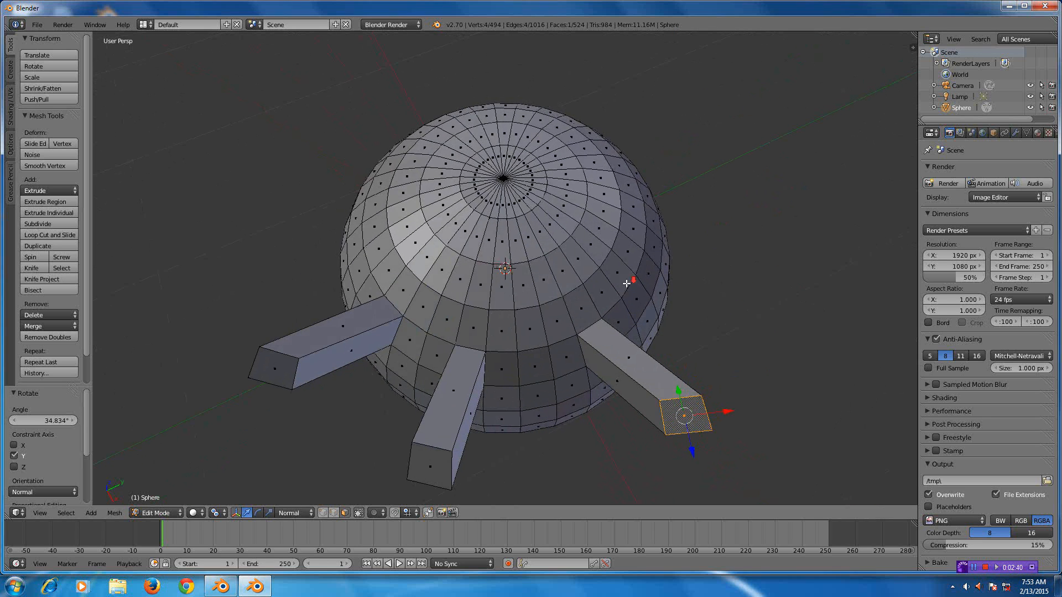
scroll(515, 329, down, 3)
shift+right_click(476, 352)
shift+right_click(408, 314)
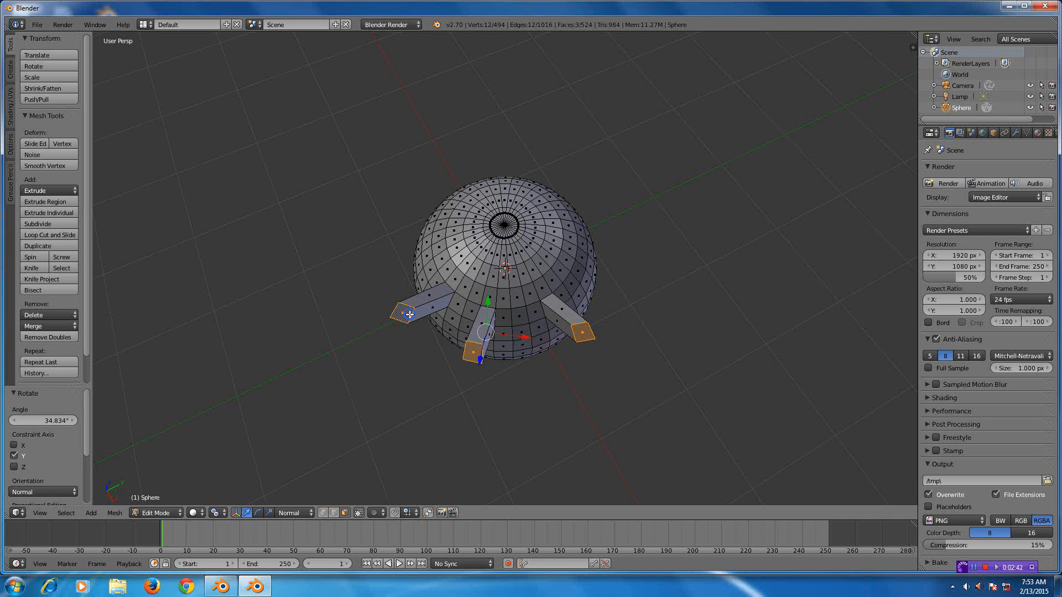
key(e)
right_click(494, 320)
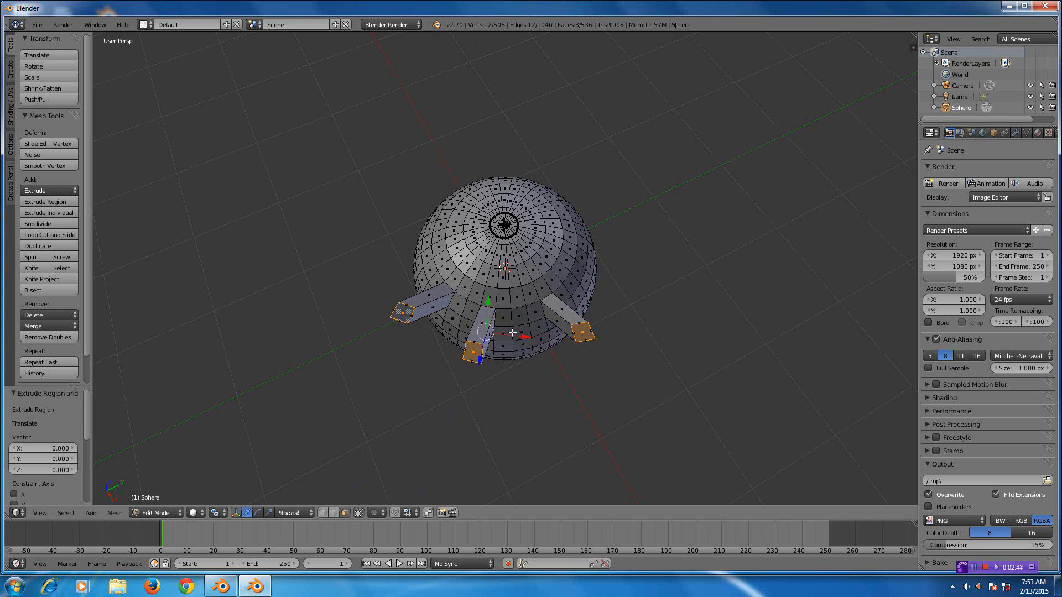
- Try to move the three new end faces about 0.44 outward along their own normals, and undo the move
middle_drag(512, 332, 402, 286)
scroll(403, 287, up, 3)
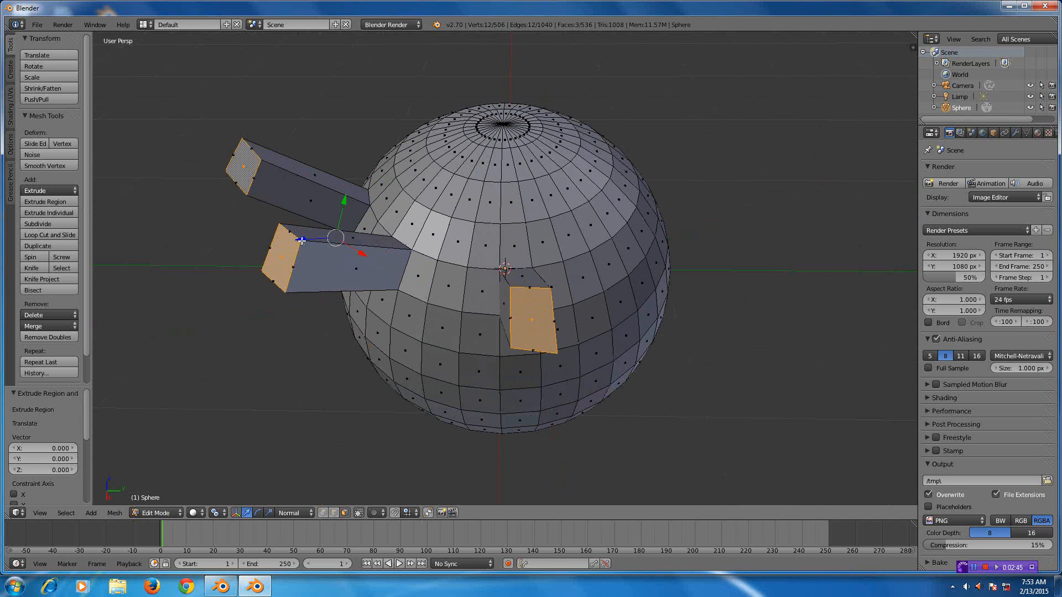
drag(302, 240, 183, 294)
middle_drag(405, 323, 477, 268)
scroll(459, 286, down, 3)
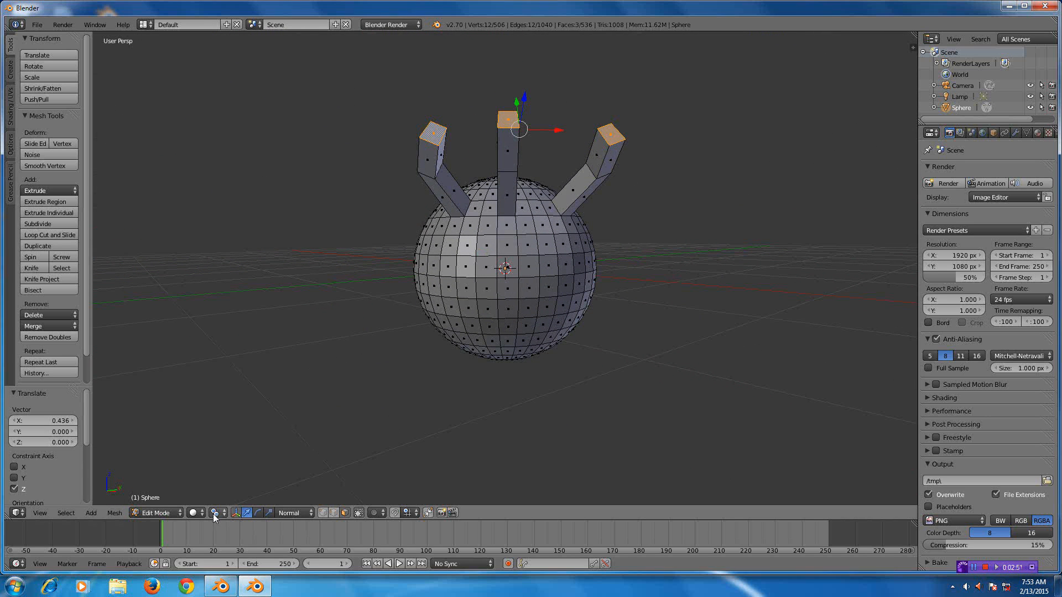
key(ctrl+z)
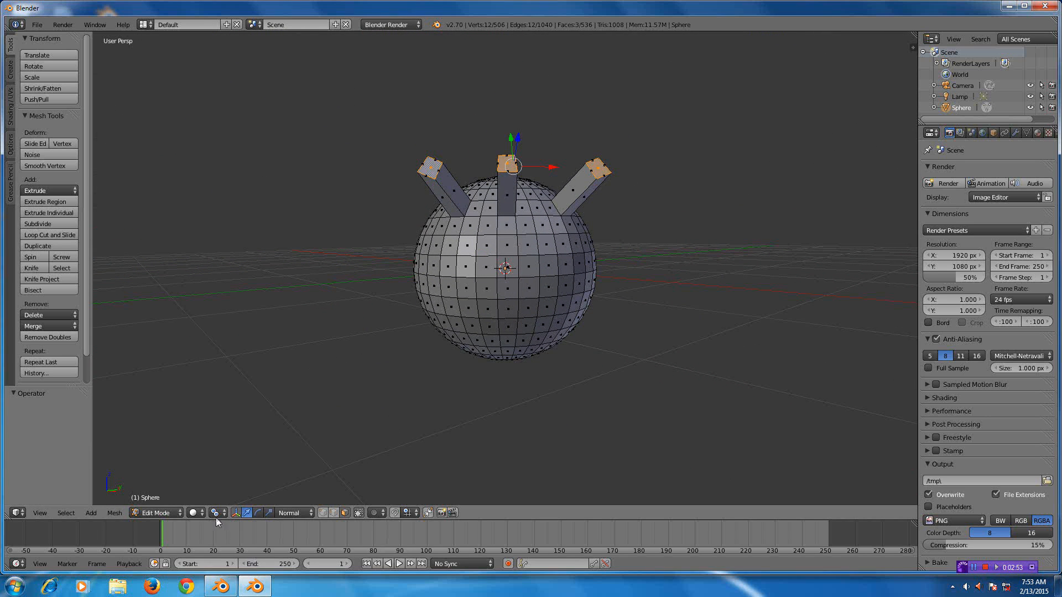
- Set the pivot point to Median Point and move the three end faces about 0.57 outward along their shared normal
click(214, 513)
click(230, 464)
key(e)
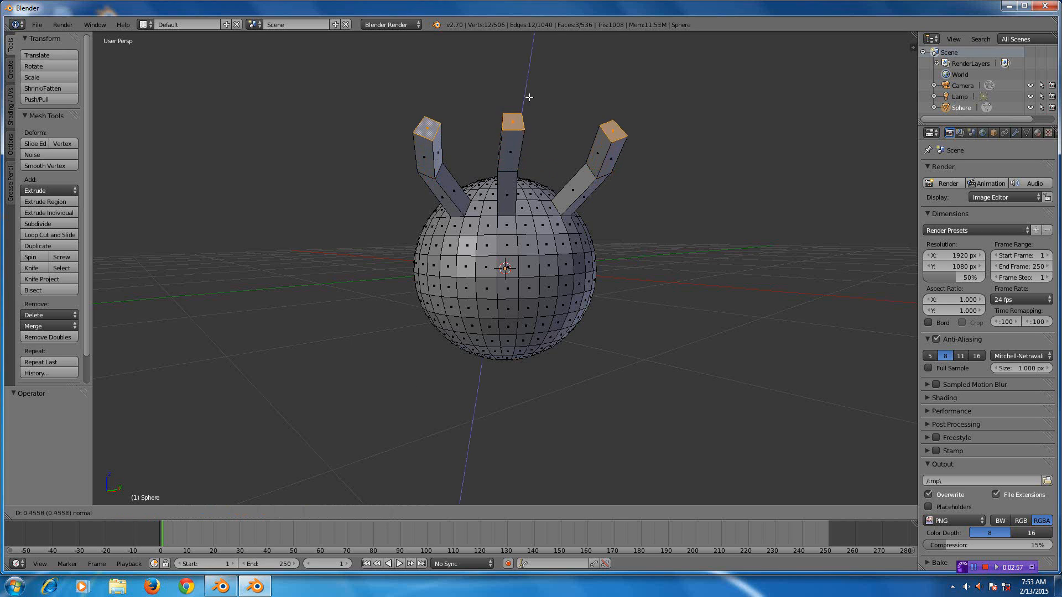
click(535, 91)
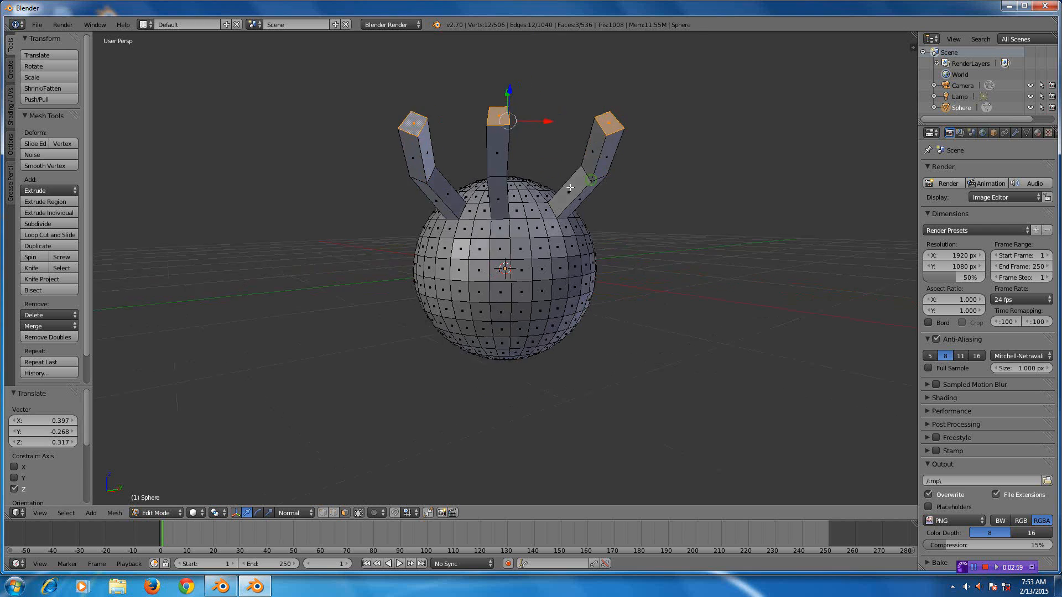
- Try to move the three end faces back toward the sphere along their shared normal
middle_drag(535, 91, 479, 368)
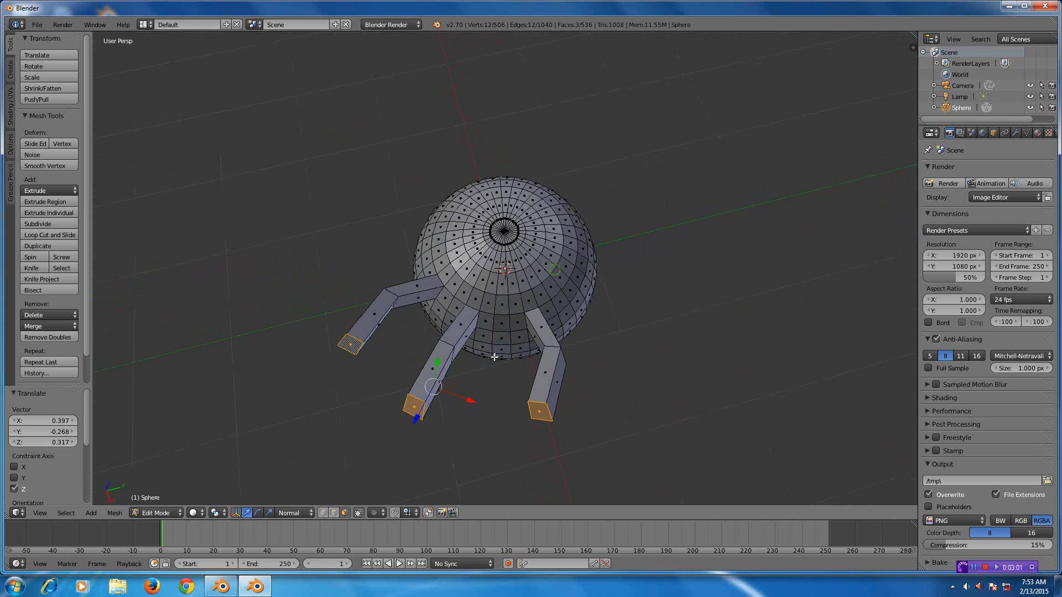
scroll(479, 369, down, 2)
key(e)
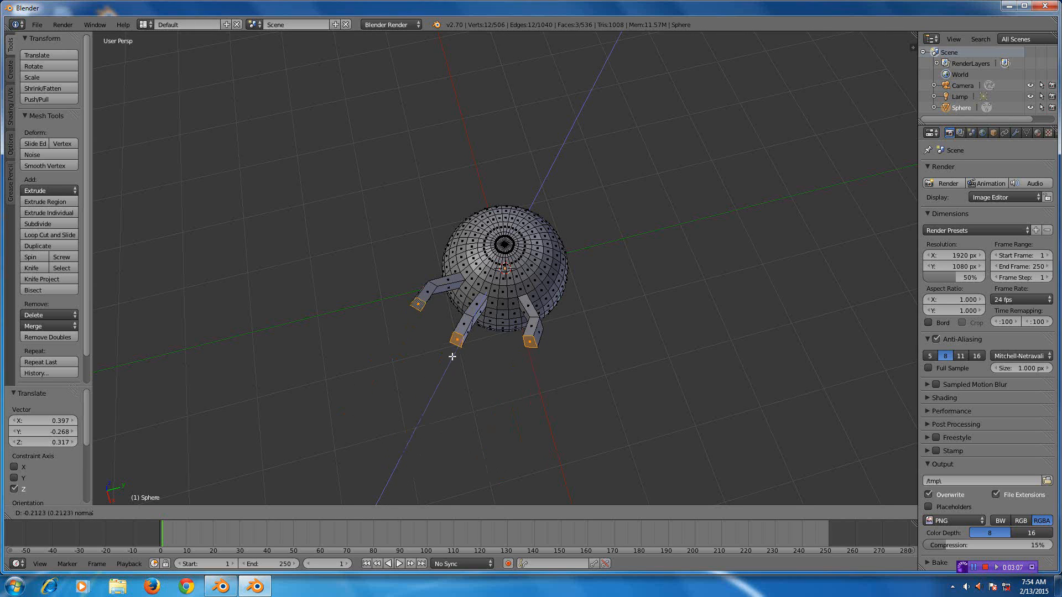
click(452, 358)
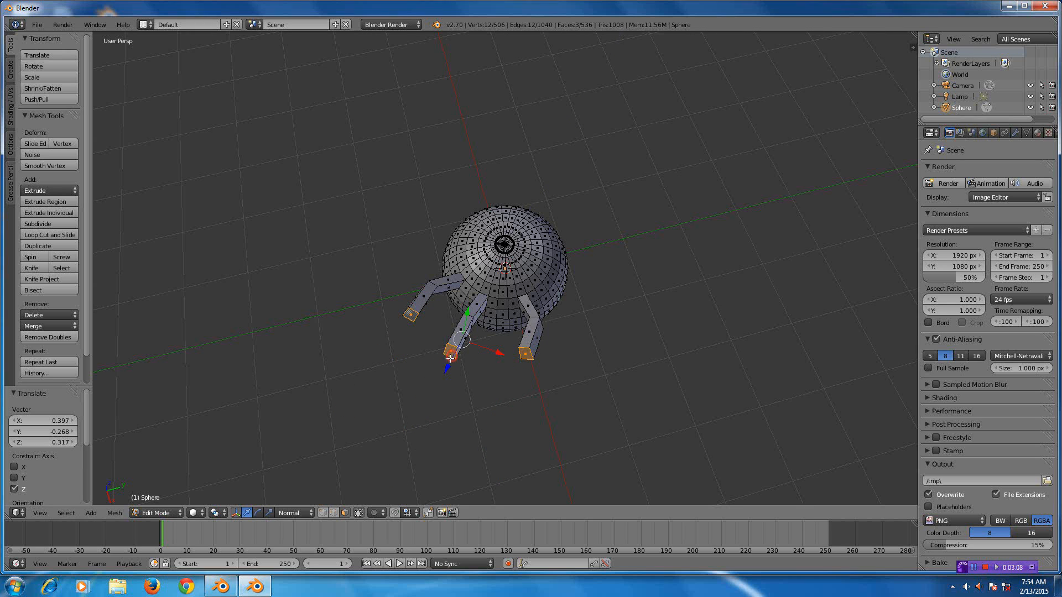
- Switch the pivot point to Individual Origins and try to move the three end faces inward along their own normals
click(217, 513)
click(237, 475)
key(e)
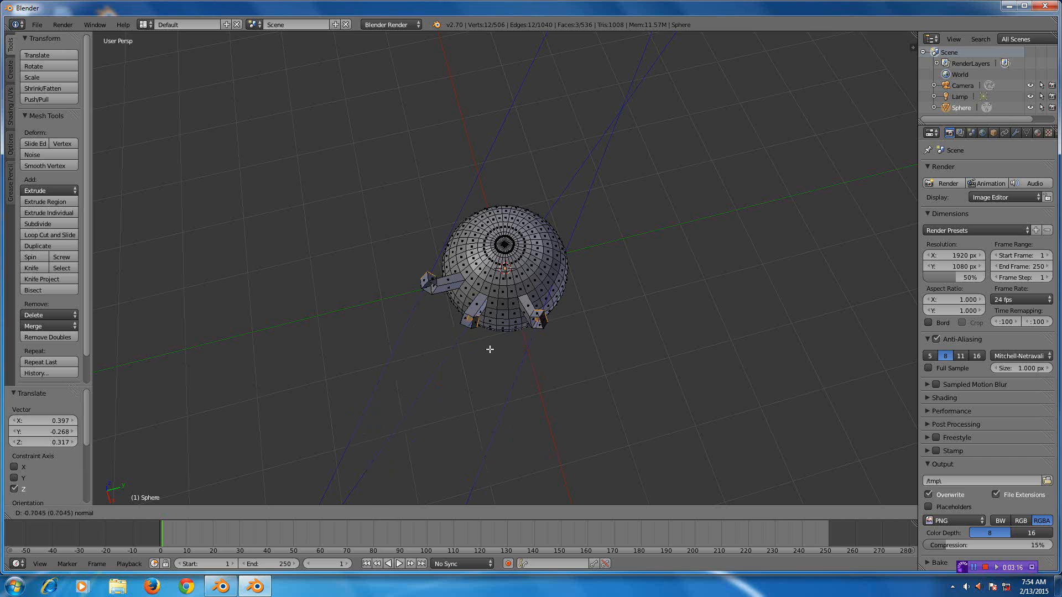
click(462, 387)
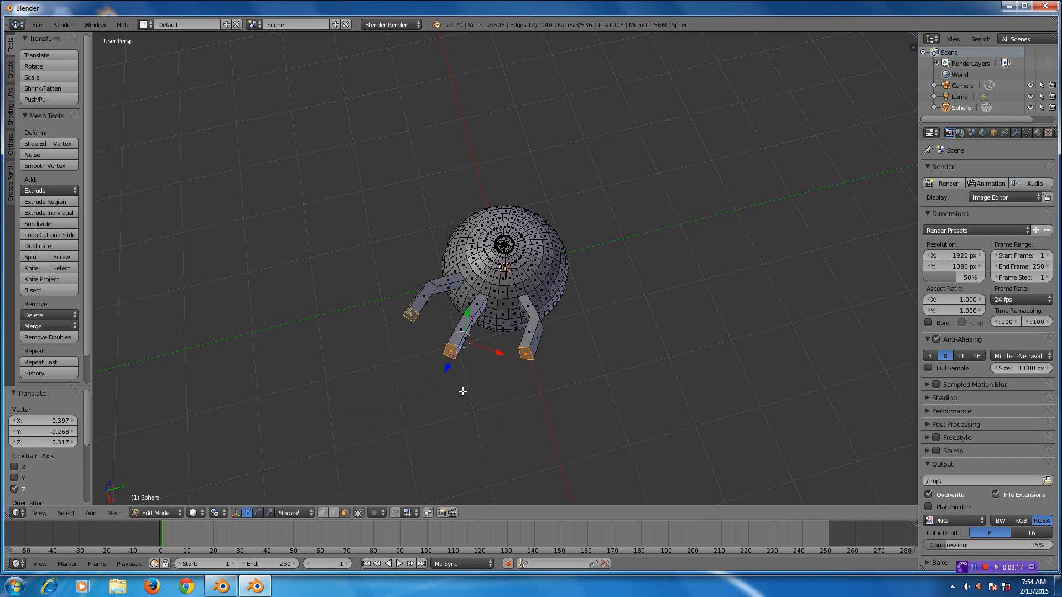
- Set the pivot point to Median Point and move the three end faces back about 0.4 along their shared normal
click(220, 514)
click(254, 462)
drag(451, 371, 464, 352)
middle_drag(464, 352, 504, 299)
scroll(502, 296, up, 5)
scroll(504, 298, down, 5)
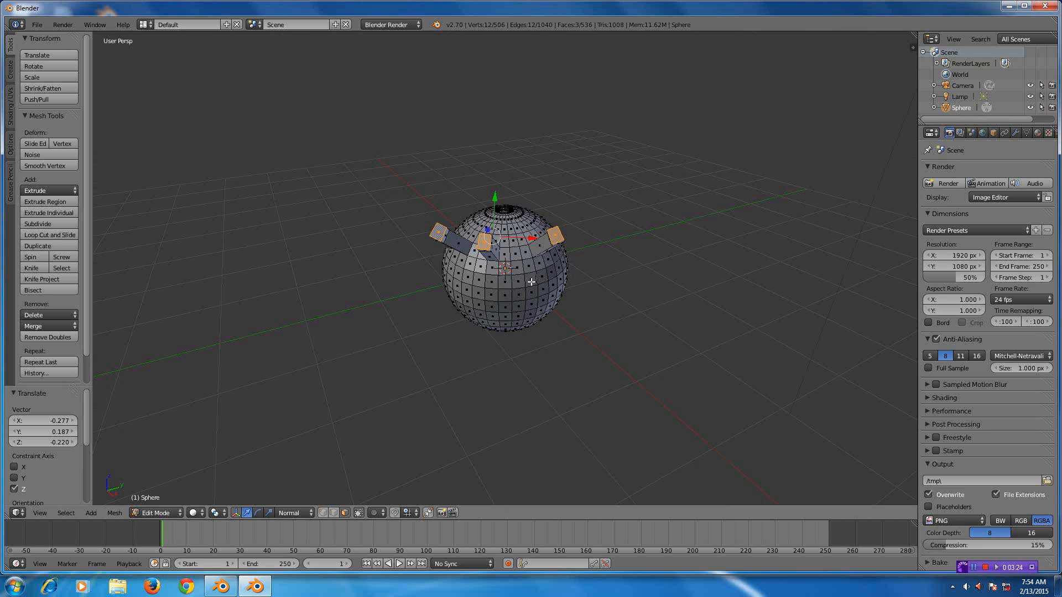
- Return to Object Mode and move the sphere about 6.7 along the Y axis, away from the 3D cursor
key(Tab)
middle_drag(554, 258, 522, 327)
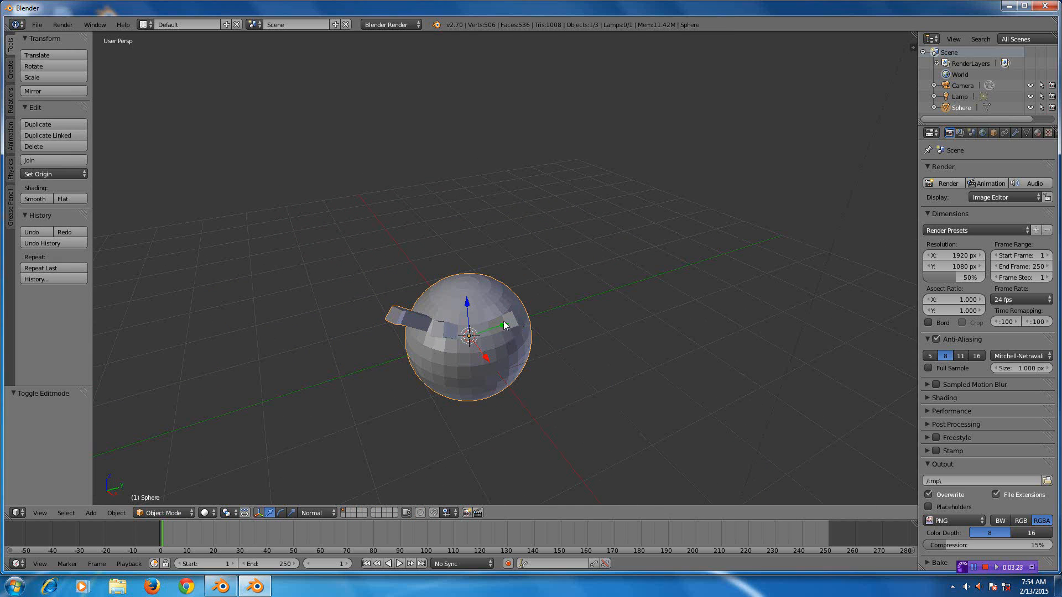
drag(503, 325, 791, 250)
scroll(479, 346, up, 2)
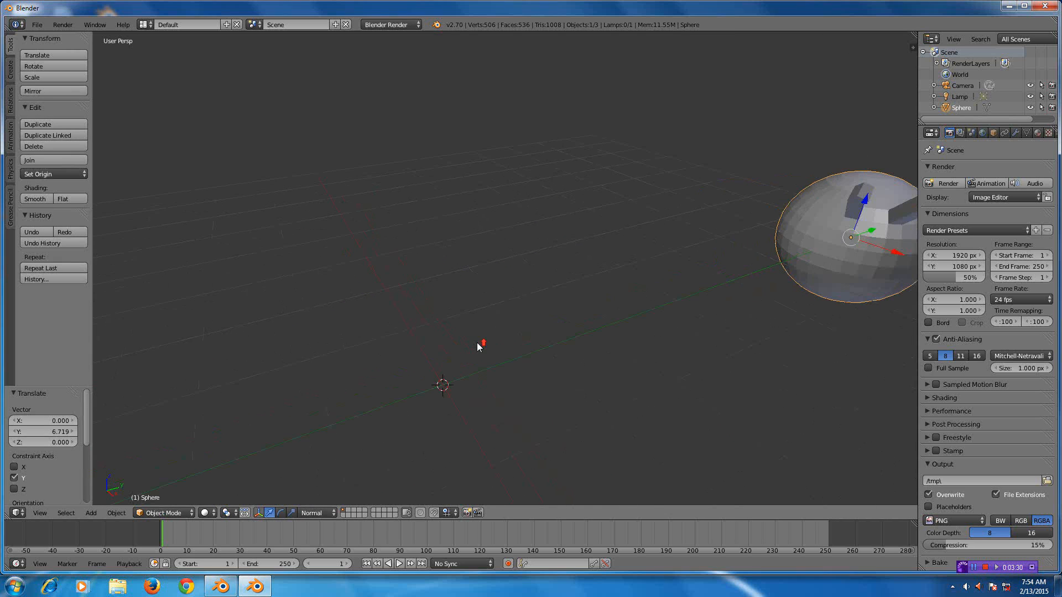
middle_drag(474, 358, 438, 389)
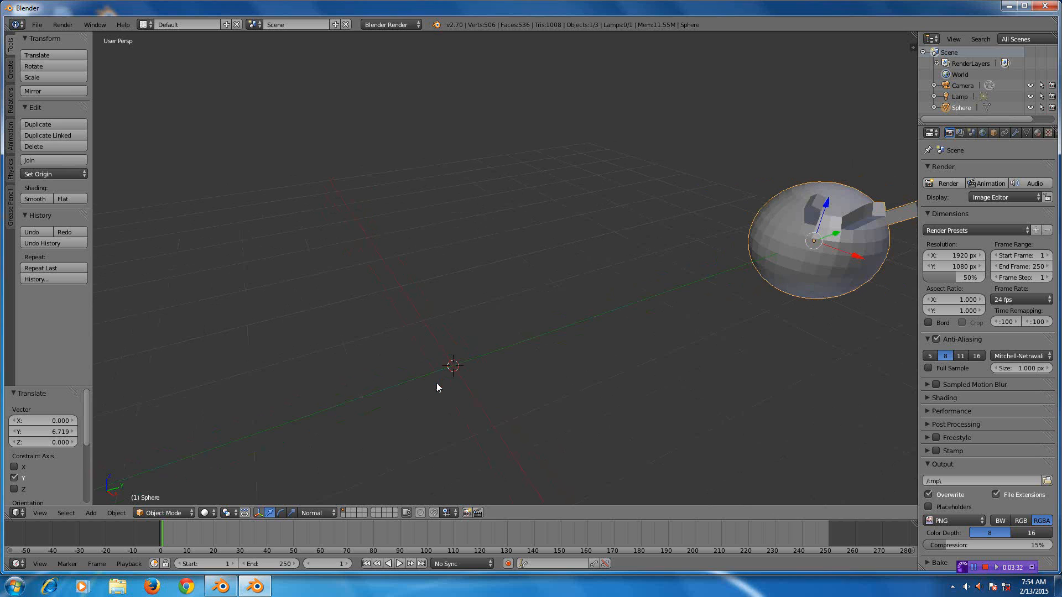
- Add a cube at the 3D cursor and scale it down uniformly to about 0.107
key(shift+a)
mouse_move(436, 382)
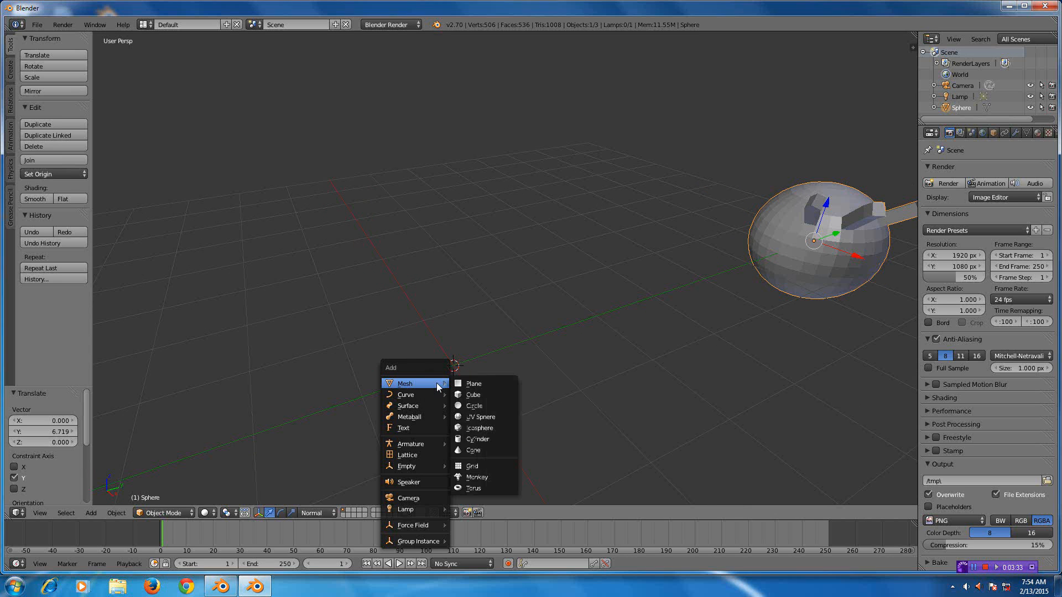
click(475, 395)
key(s)
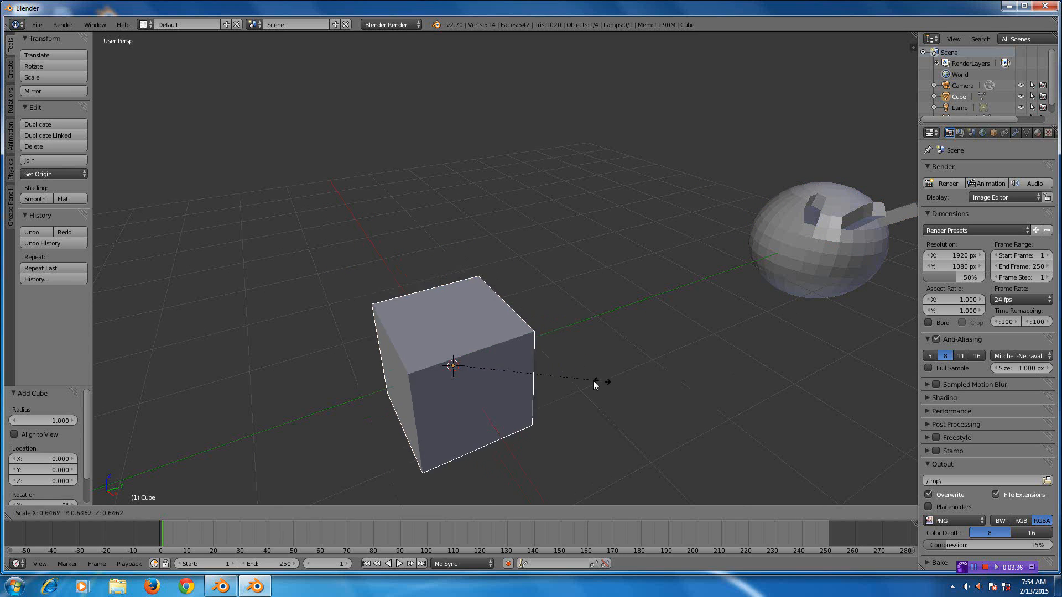
click(474, 388)
middle_drag(473, 388, 632, 299)
scroll(609, 350, up, 4)
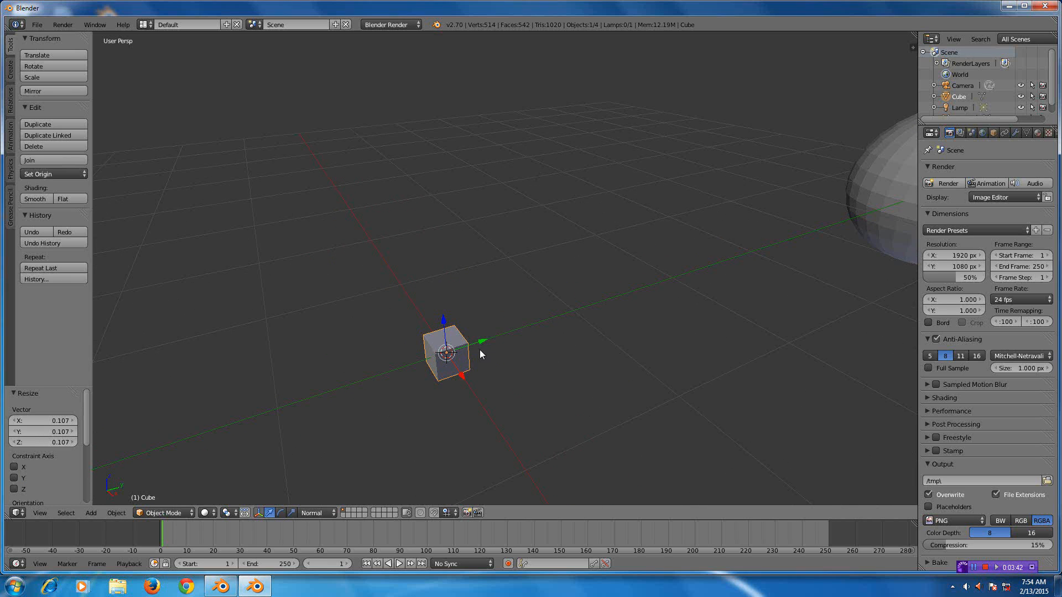
- Move the small cube about 2.63 along the Y axis and set the pivot point to 3D Cursor
drag(482, 345, 775, 291)
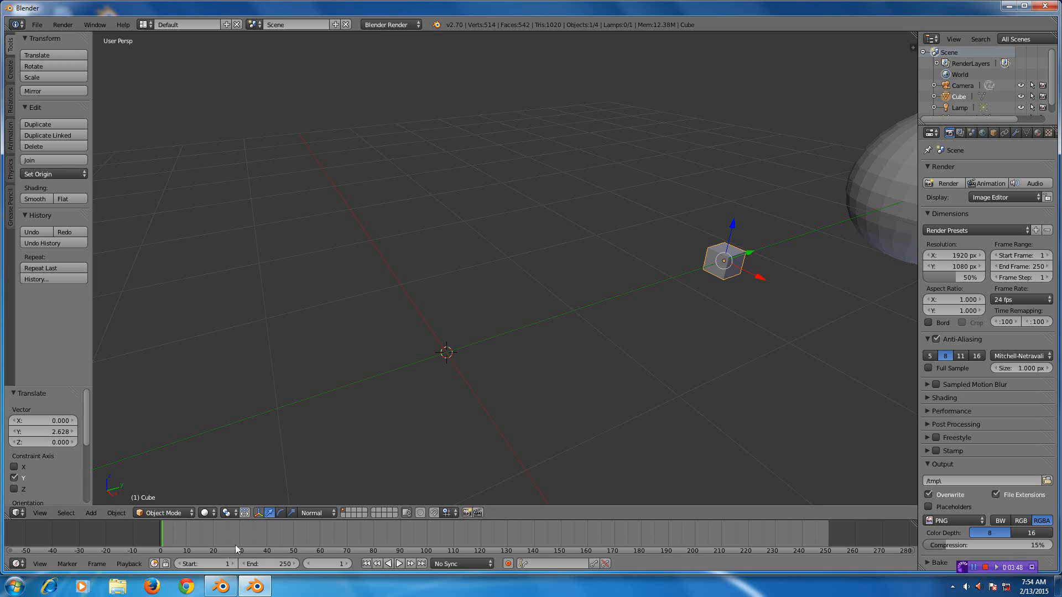
click(230, 514)
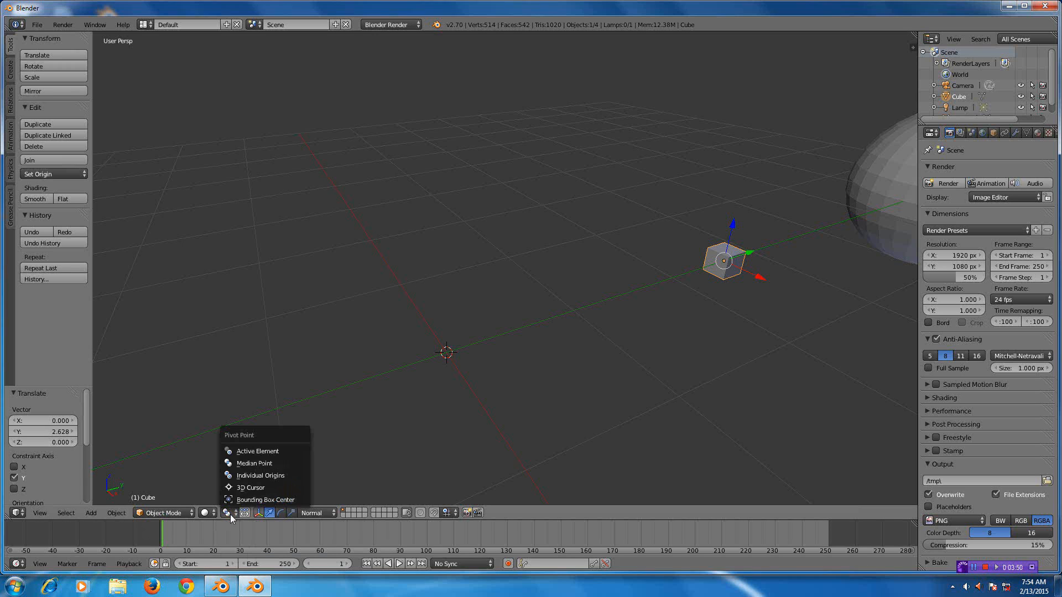
click(244, 488)
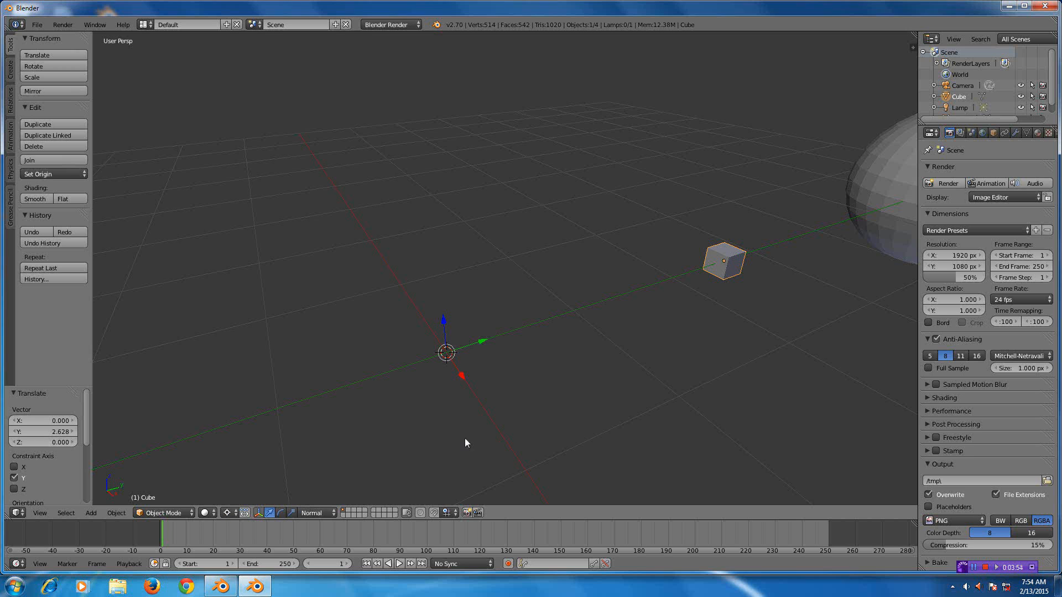
middle_drag(464, 442, 584, 439)
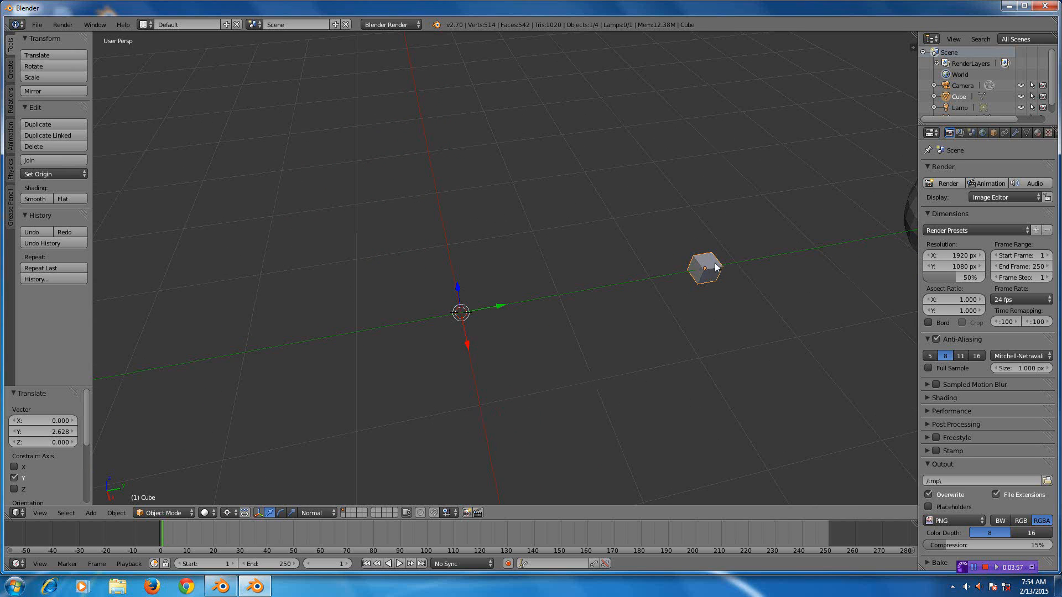
- Duplicate the small cube and rotate the copy 20° about the Z axis around the 3D cursor
key(shift+d)
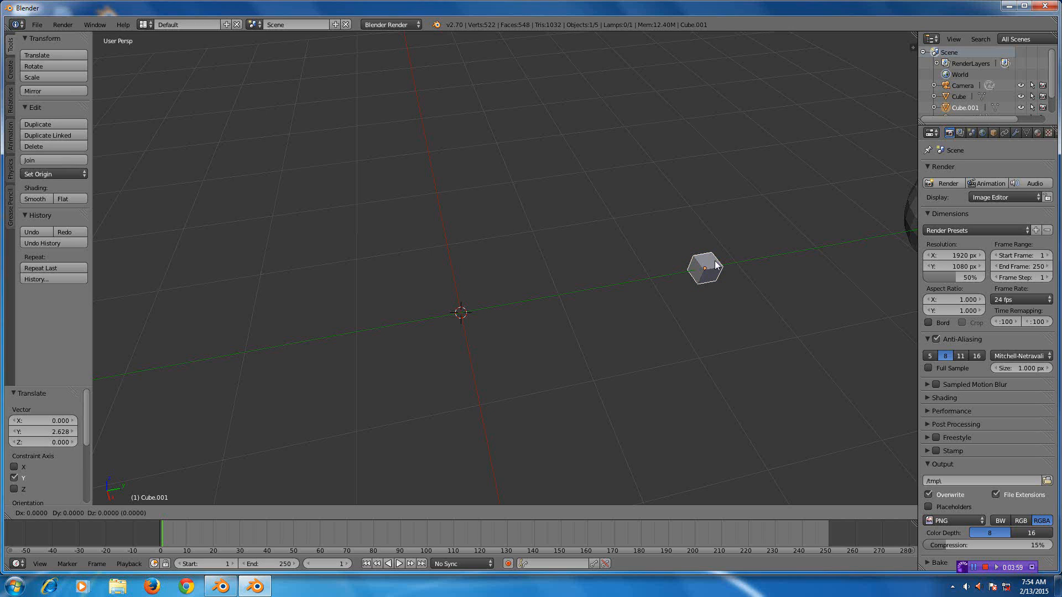
key(r)
key(z)
text(20)
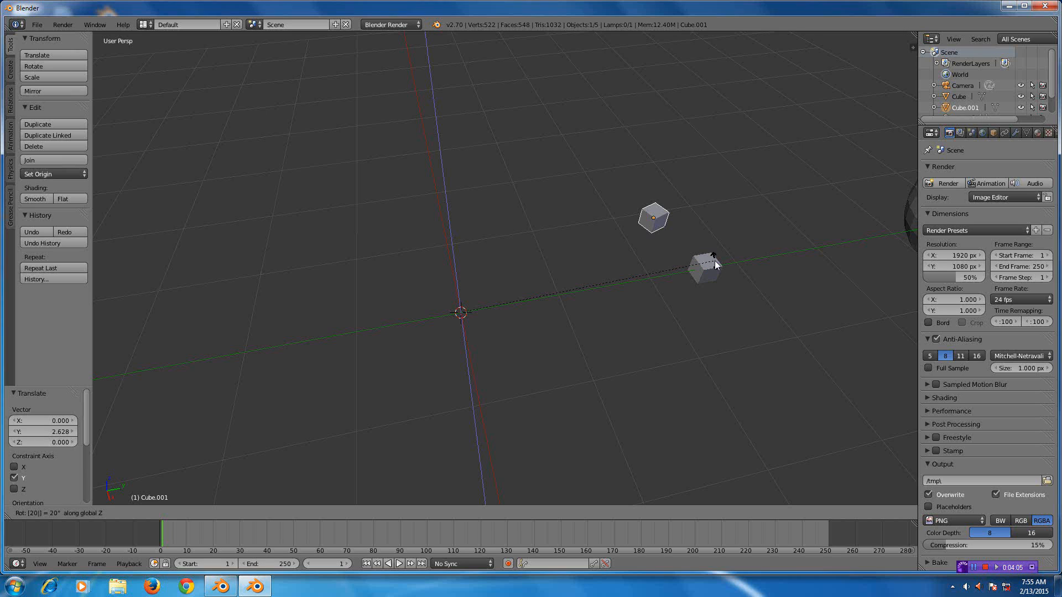
key(Return)
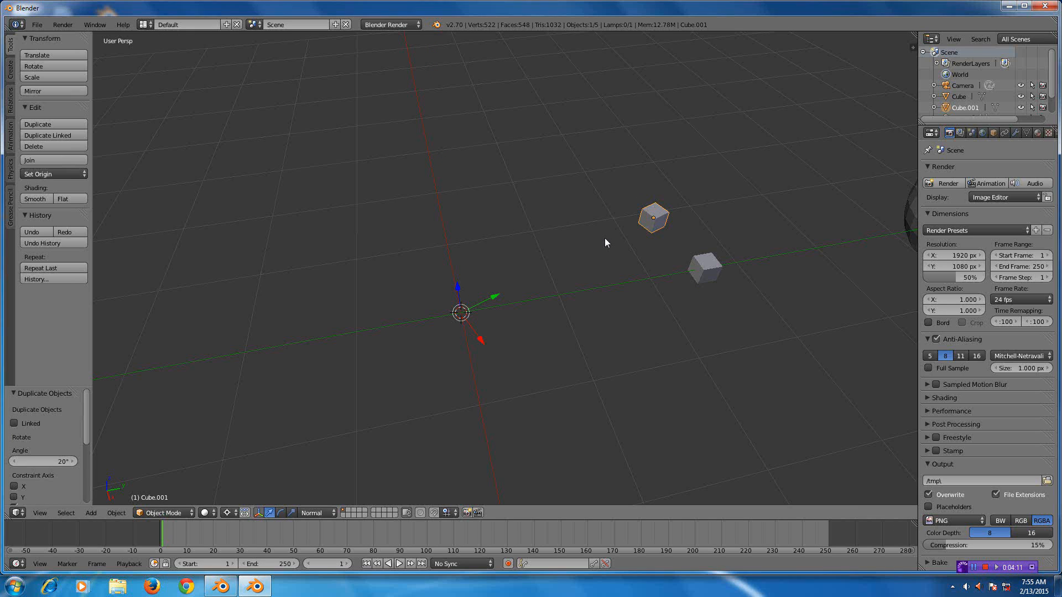
- Repeat the 20° duplicate-and-rotate operation 16 more times, laying out 18 small cubes around the 3D cursor
key(F3)
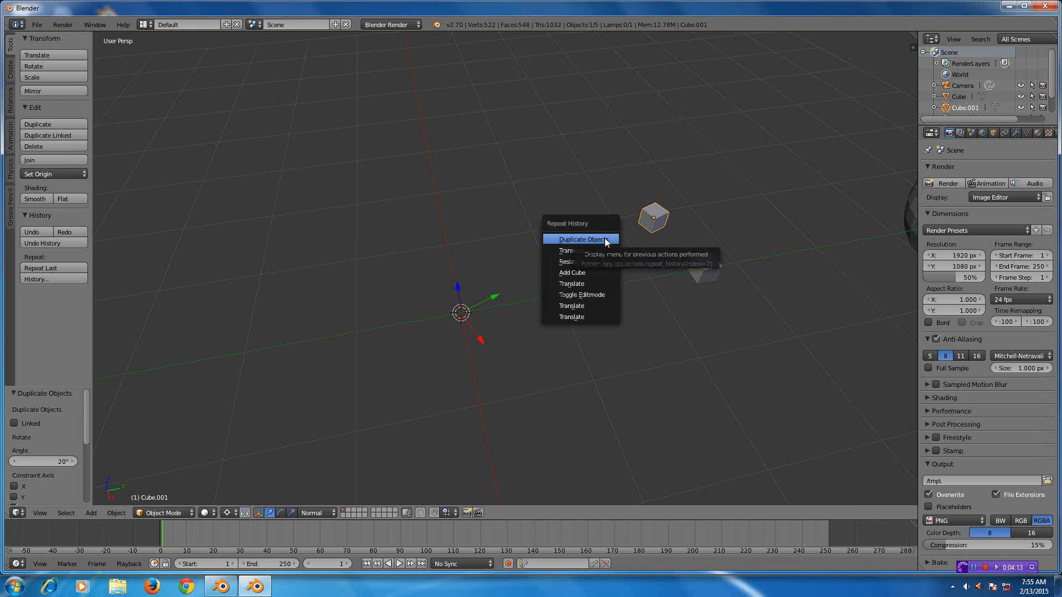
click(603, 241)
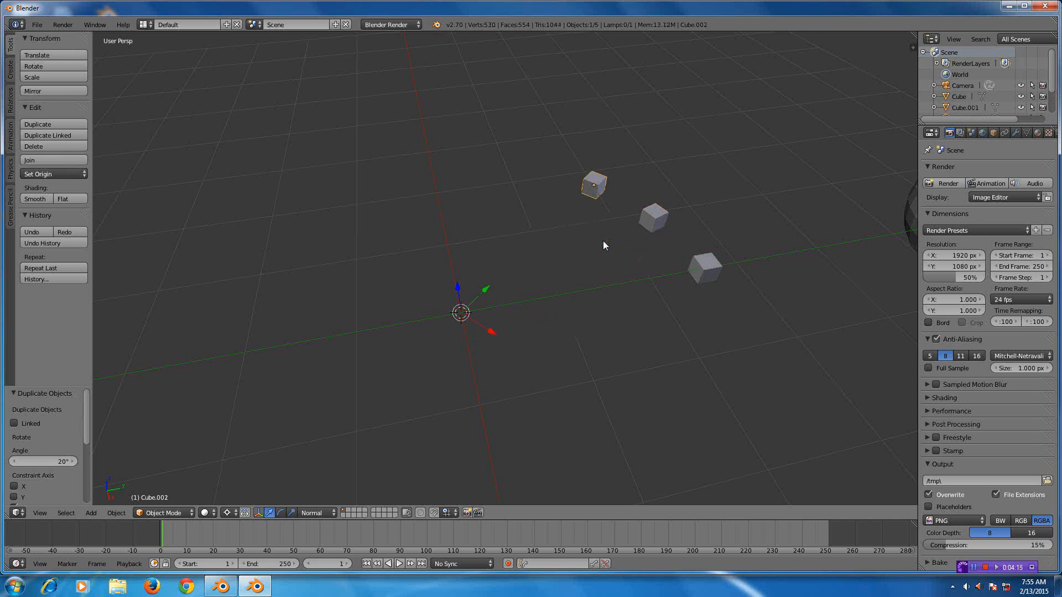
key(F3)
click(603, 240)
key(F3)
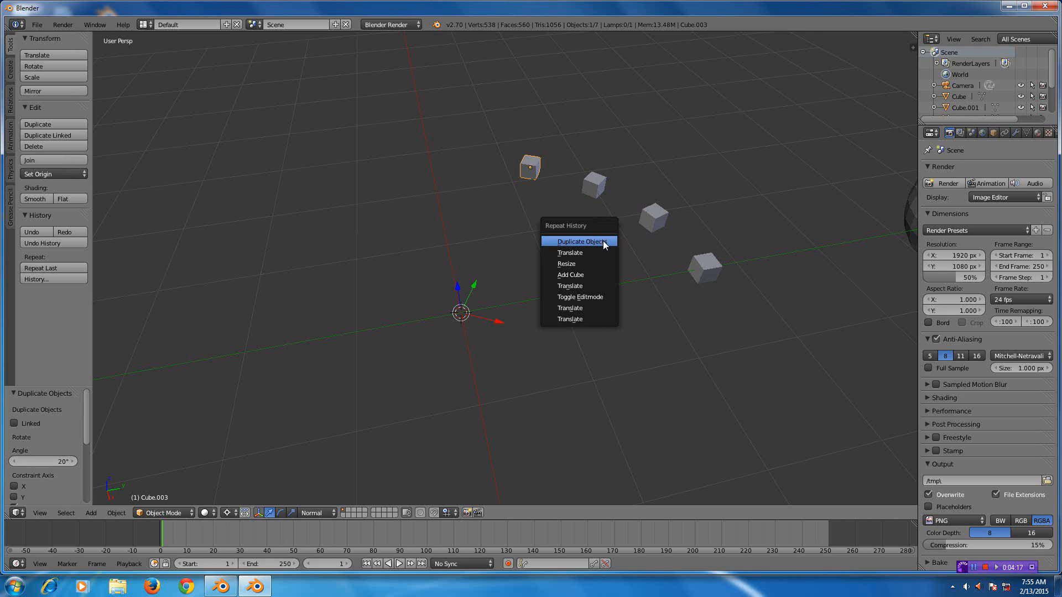
click(603, 241)
key(F3)
click(603, 242)
key(F3)
click(603, 242)
key(F3)
click(602, 241)
key(F3)
click(603, 242)
key(F3)
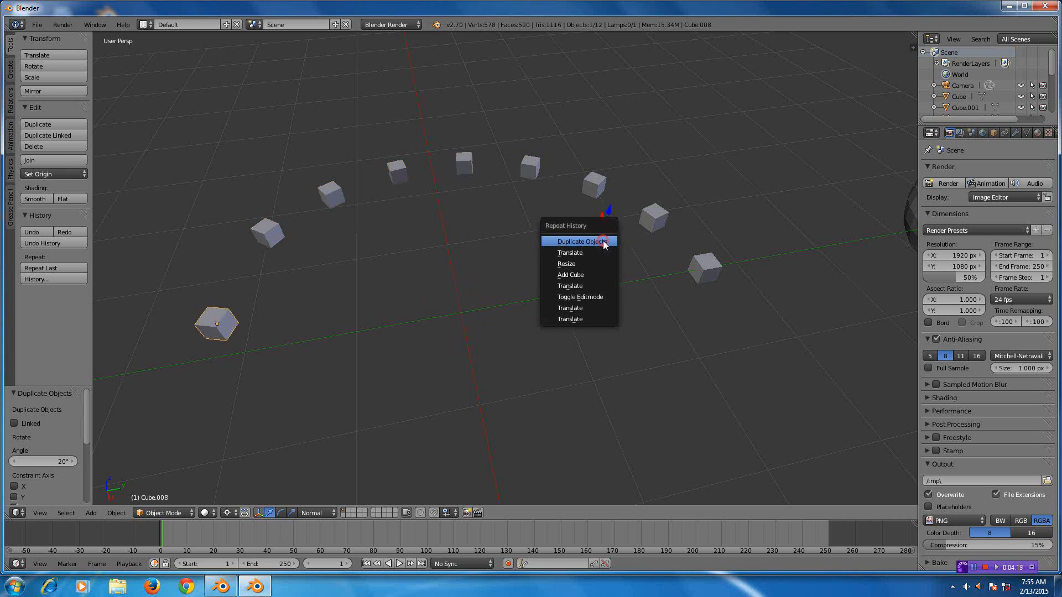
click(603, 241)
key(F3)
click(603, 241)
key(F3)
click(602, 242)
key(F3)
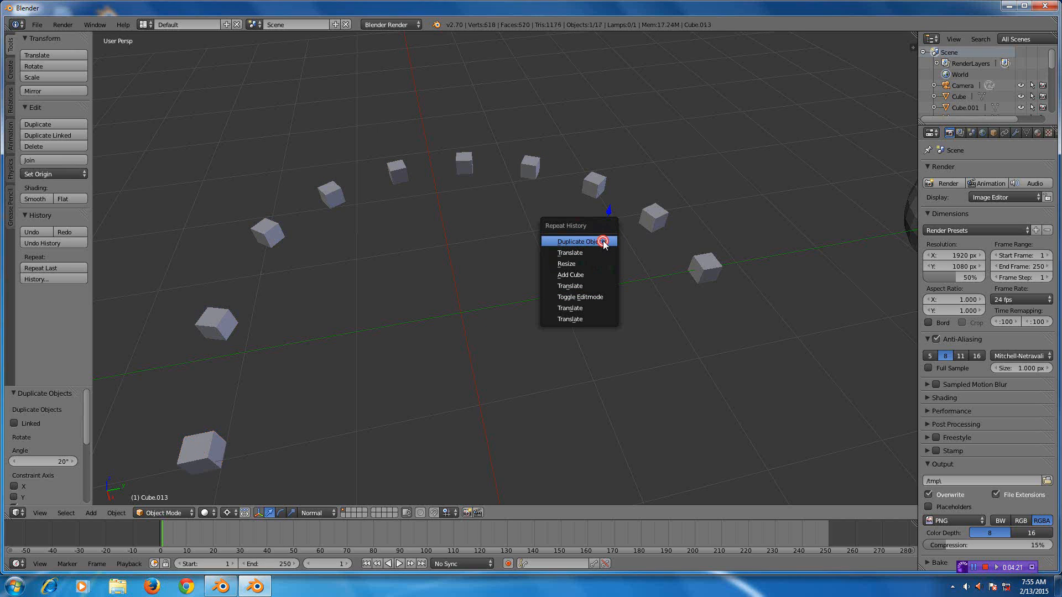
click(603, 242)
key(F3)
click(603, 241)
key(F3)
click(603, 241)
key(F3)
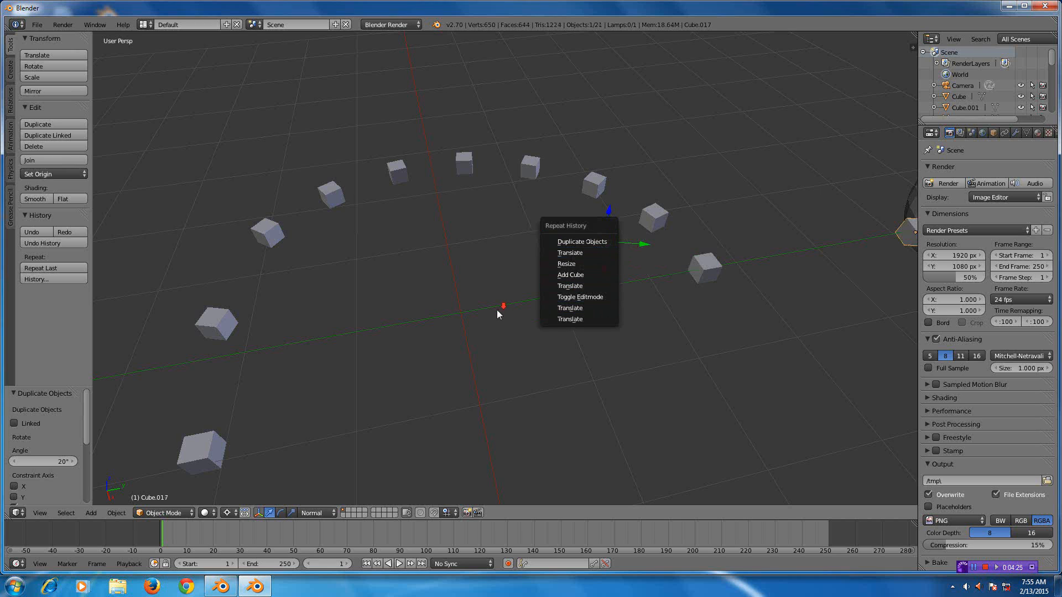
- Examine the layout of the duplicated cubes around the 3D cursor and relative to the sphere
scroll(258, 335, down, 4)
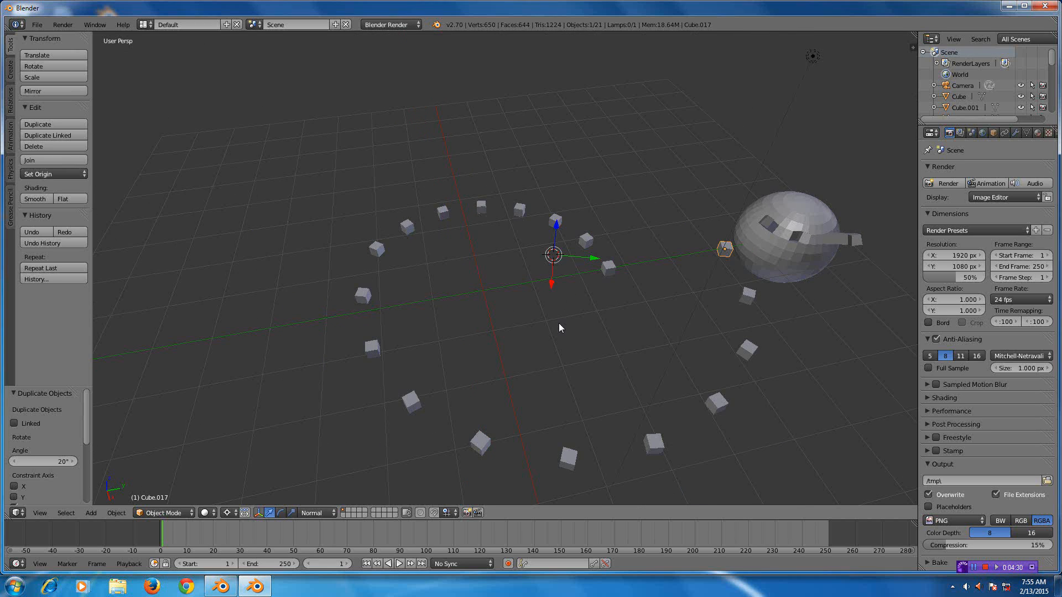
scroll(561, 324, down, 4)
scroll(561, 320, up, 6)
scroll(545, 268, down, 5)
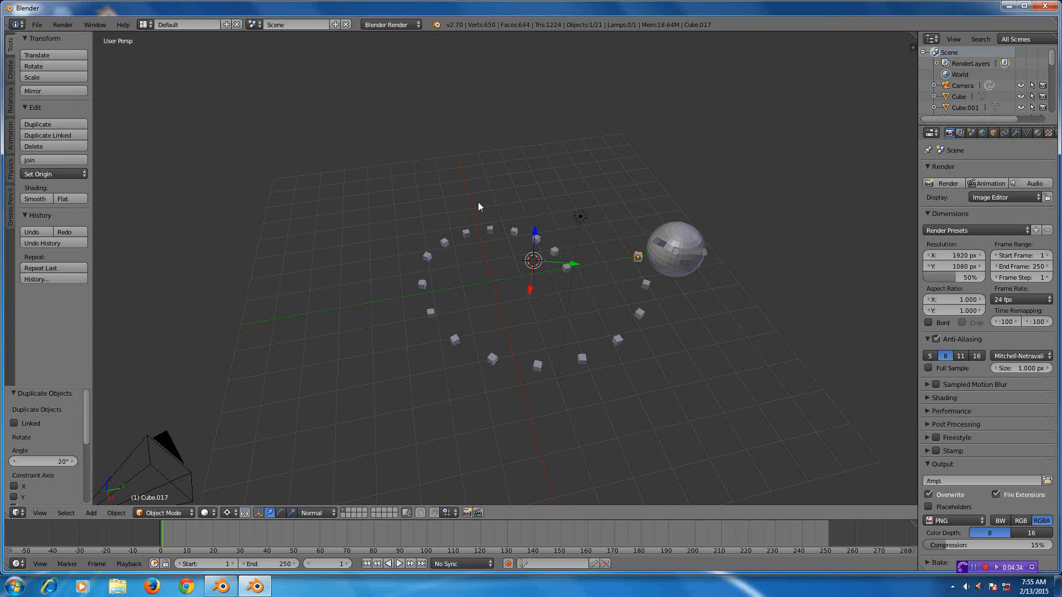
scroll(498, 281, up, 3)
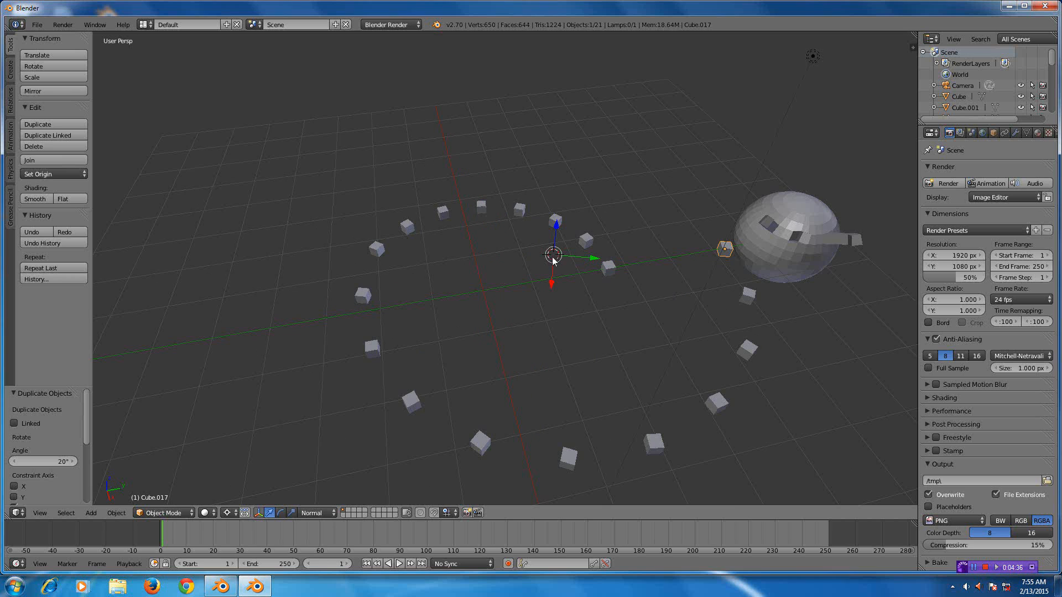
scroll(519, 281, down, 5)
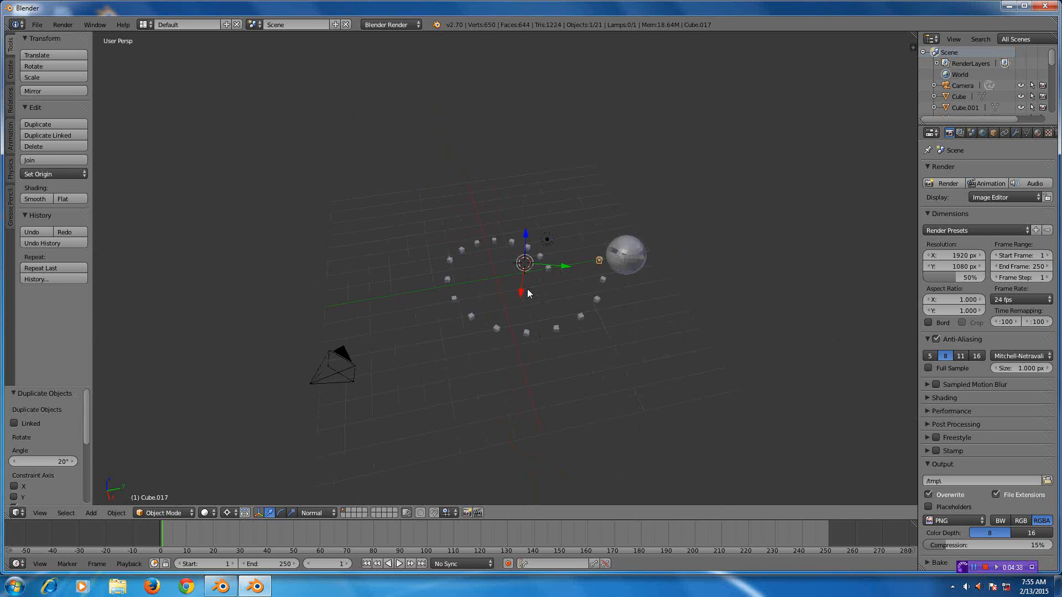
scroll(543, 321, up, 4)
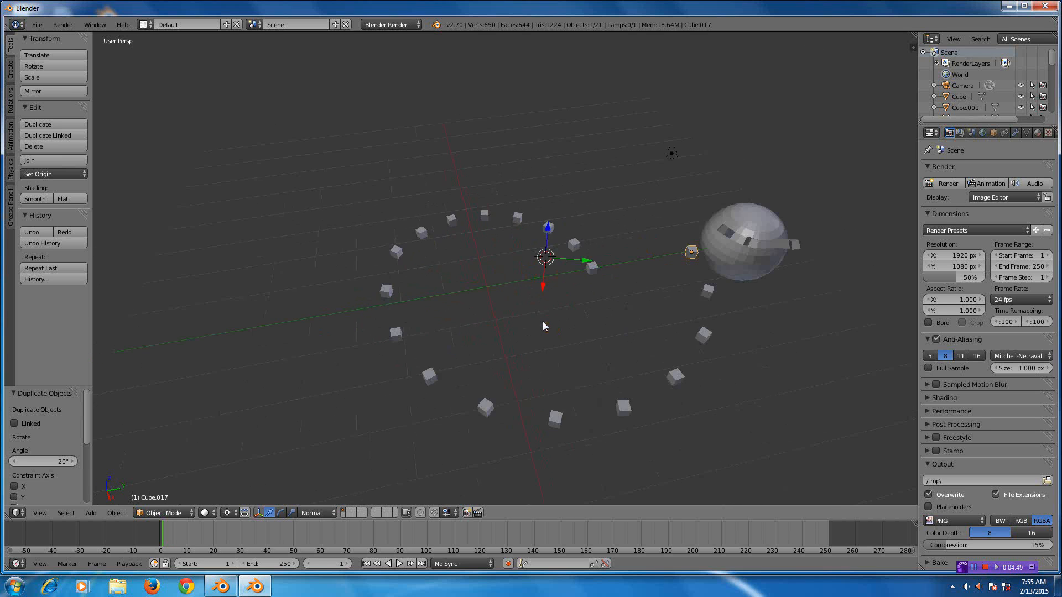
middle_drag(543, 321, 473, 319)
scroll(443, 285, down, 3)
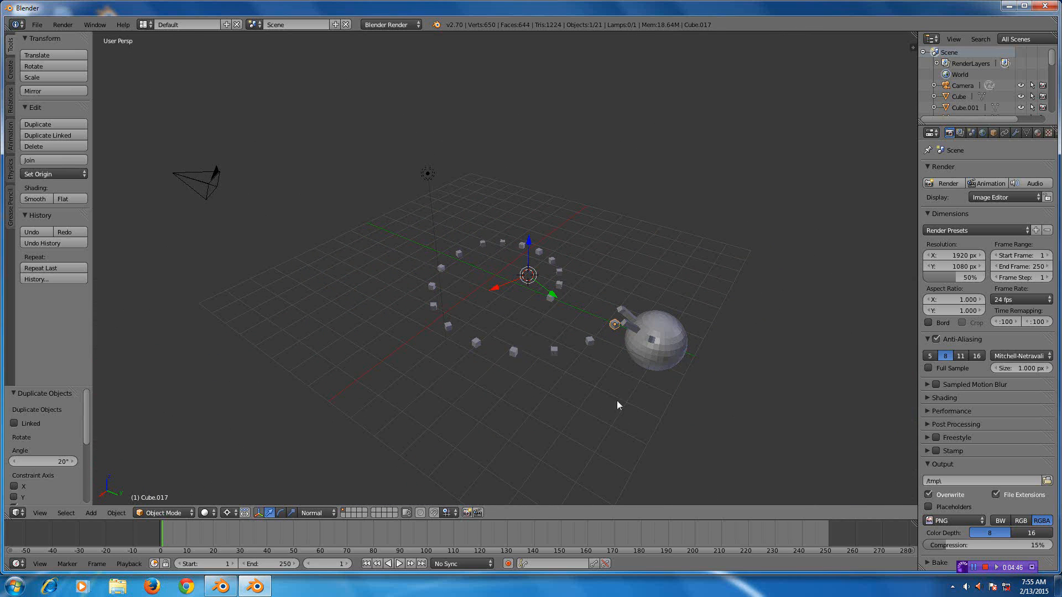